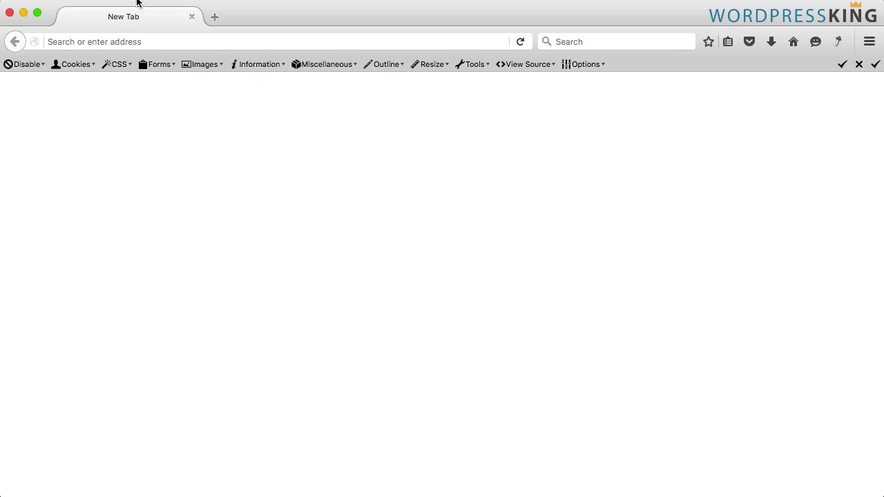
Go to wordpressking.com/wp-admin and log in to the dashboard
left_click(143, 43)
type("wordpress")
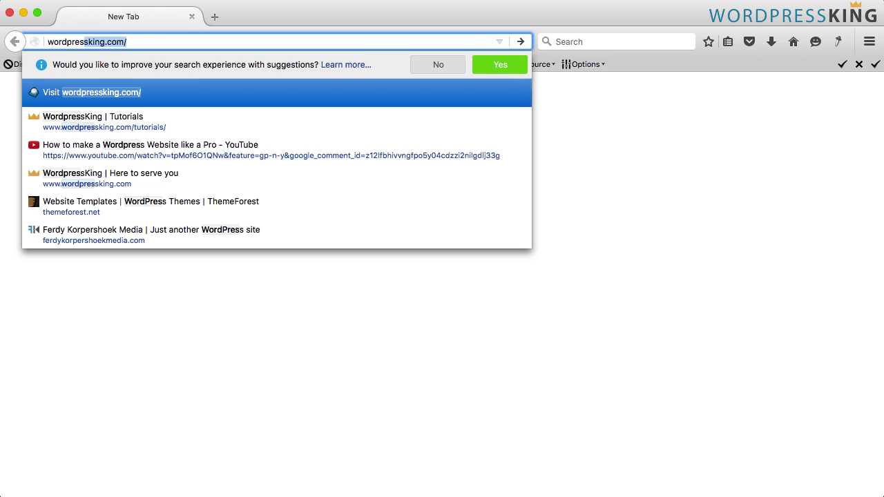
key("Right")
type("wp-admin")
key("Return")
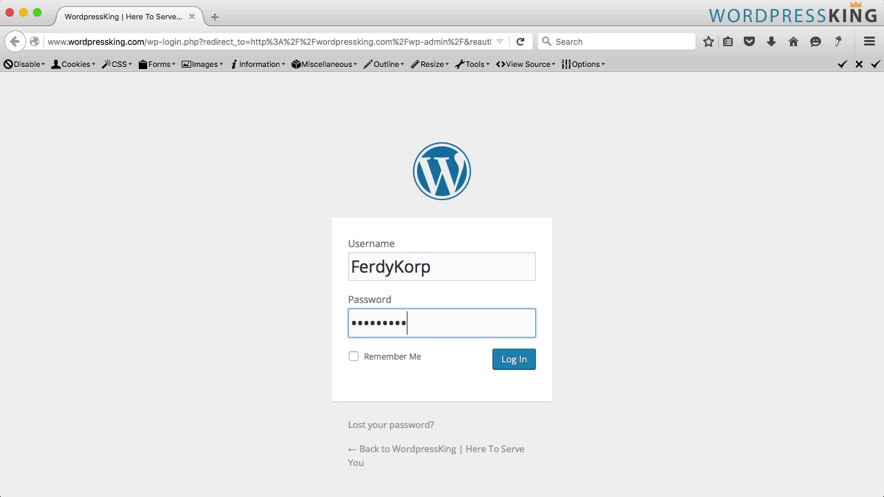
key("Return")
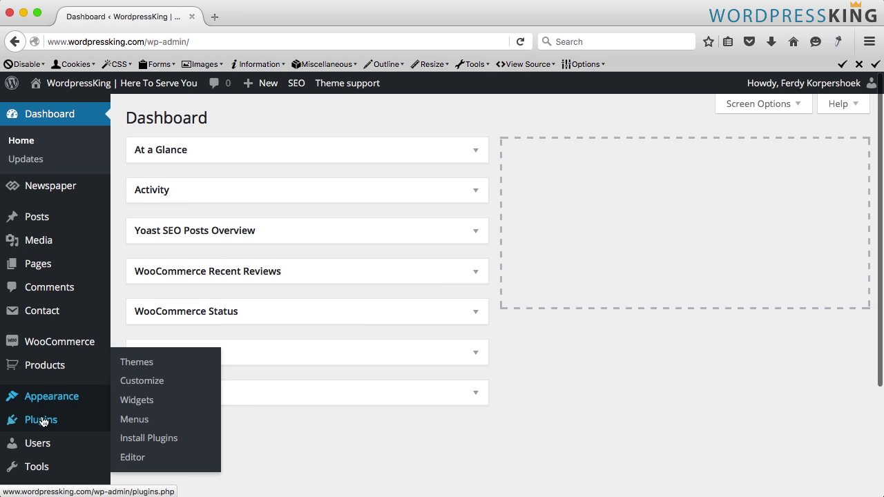
Search plugins for 'cookie notice', then install and activate Cookie Notice by dFactory
left_click(52, 427)
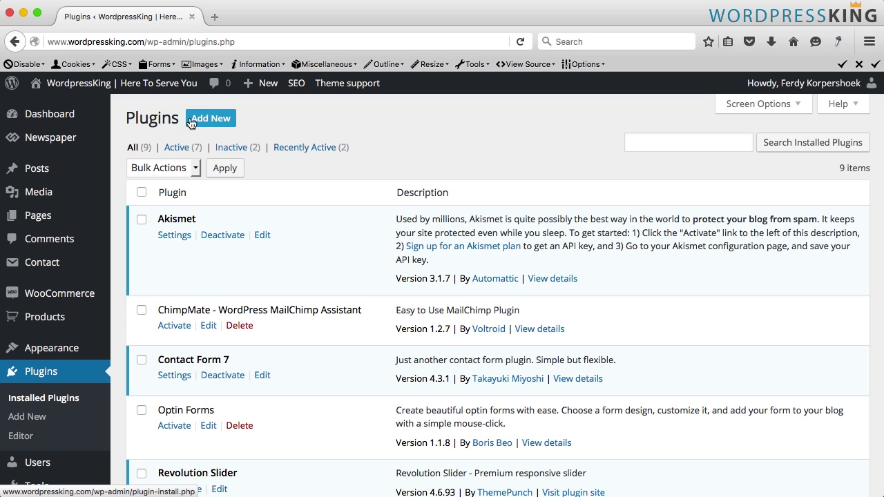
left_click(211, 120)
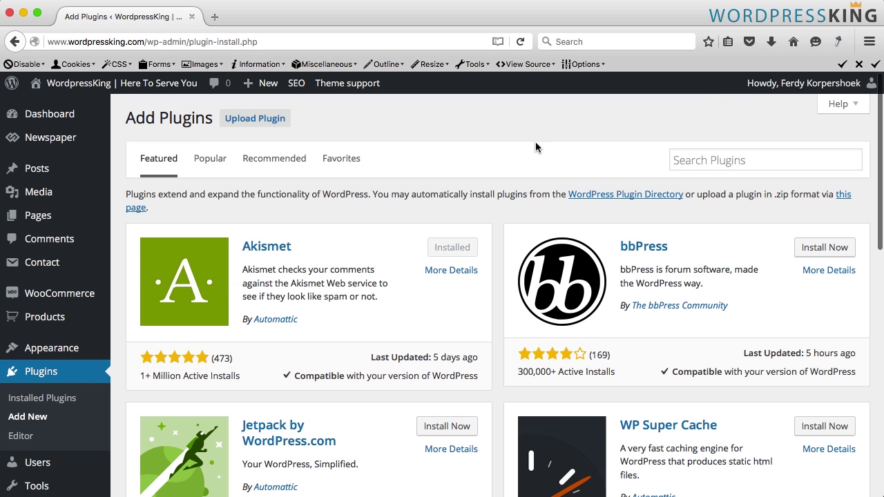
left_click(724, 160)
type("cookie notice")
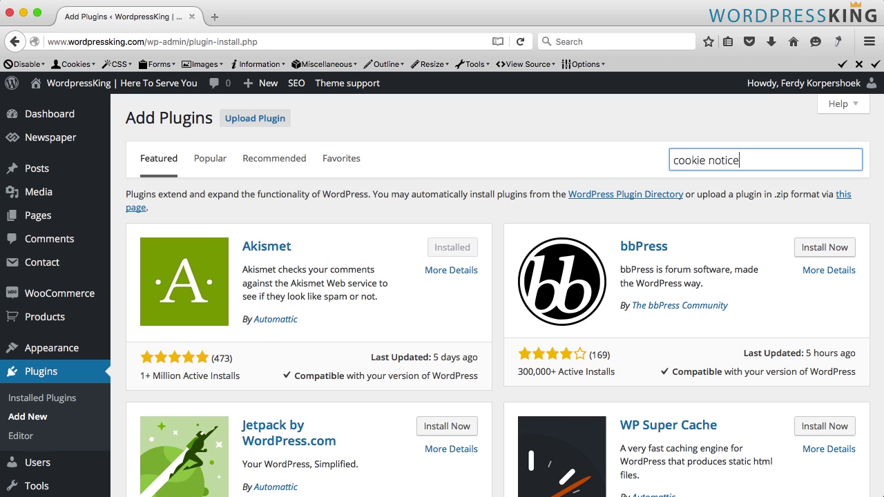
key("Return")
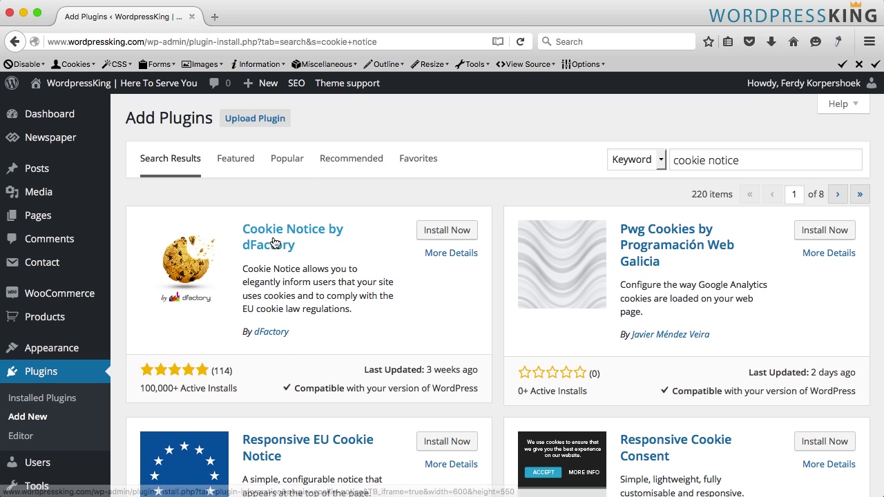
left_click(452, 230)
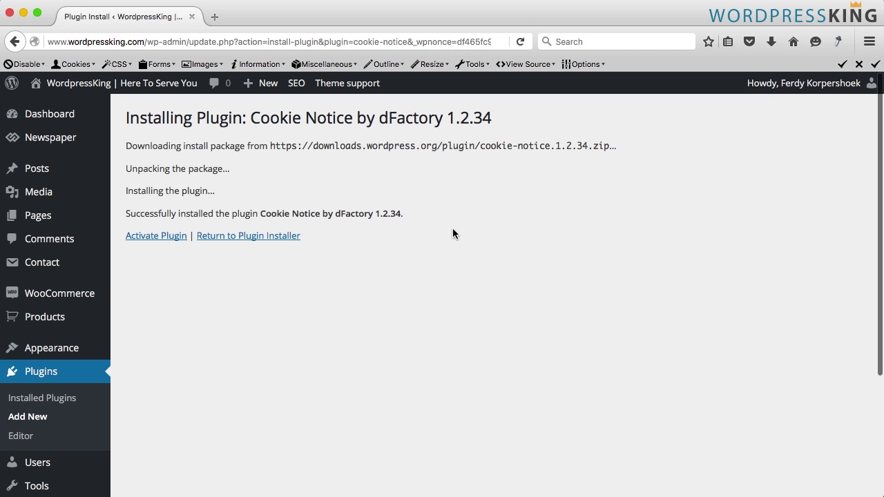
left_click(145, 237)
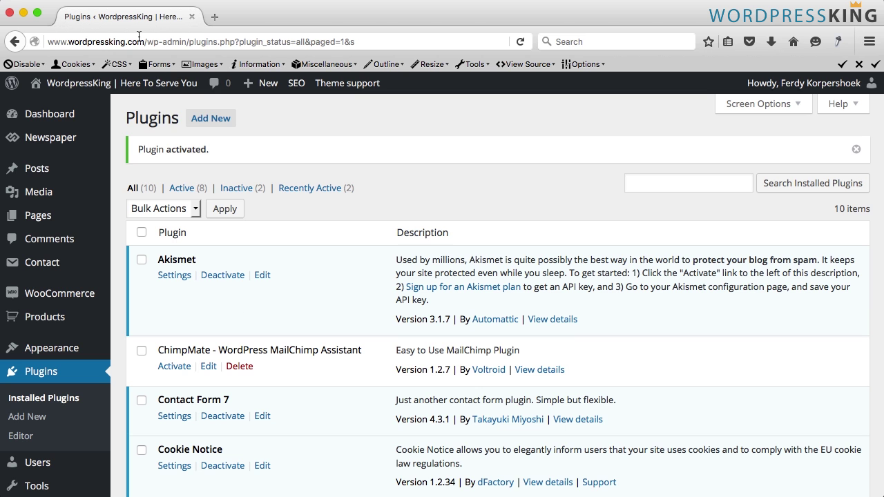
right_click(98, 84)
left_click(154, 92)
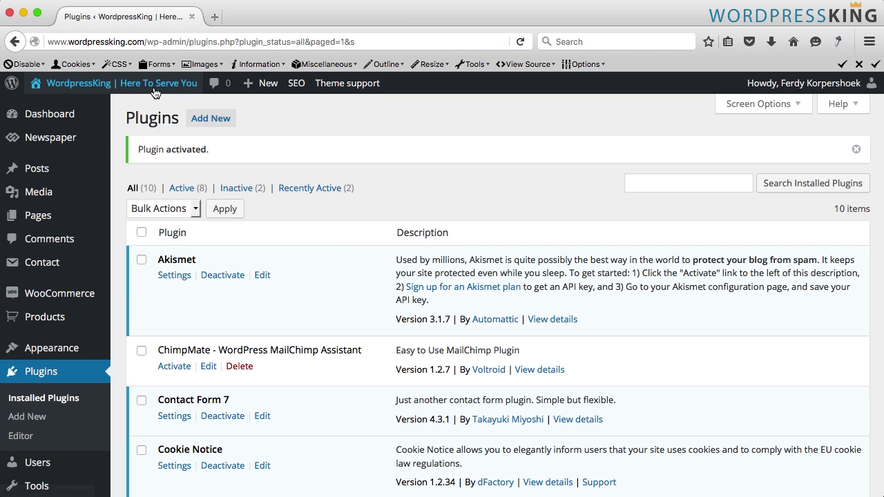
key("ctrl+Tab")
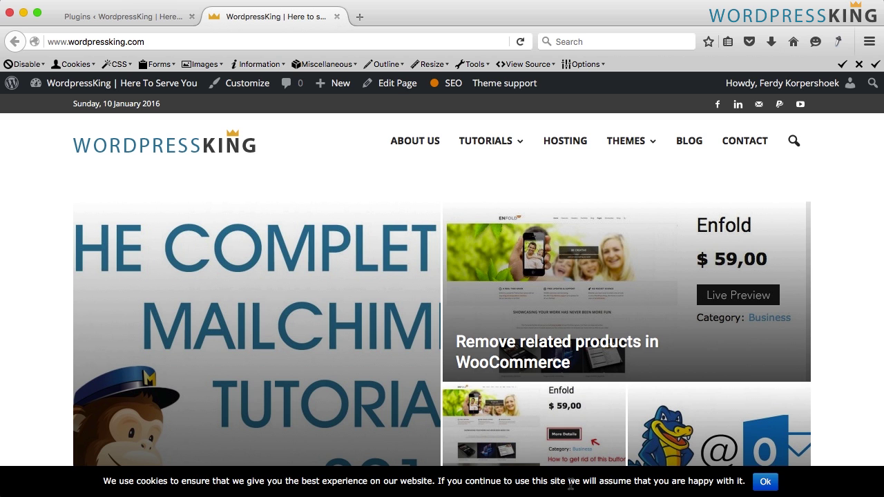
left_click(765, 481)
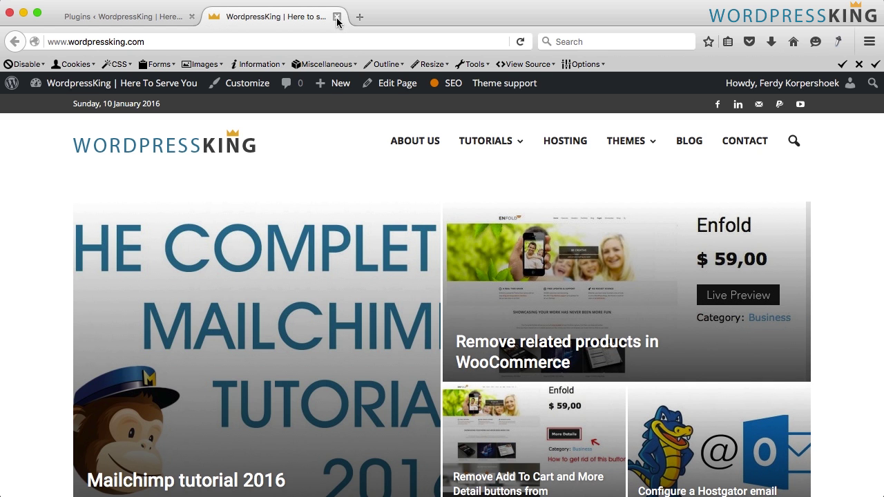
left_click(337, 17)
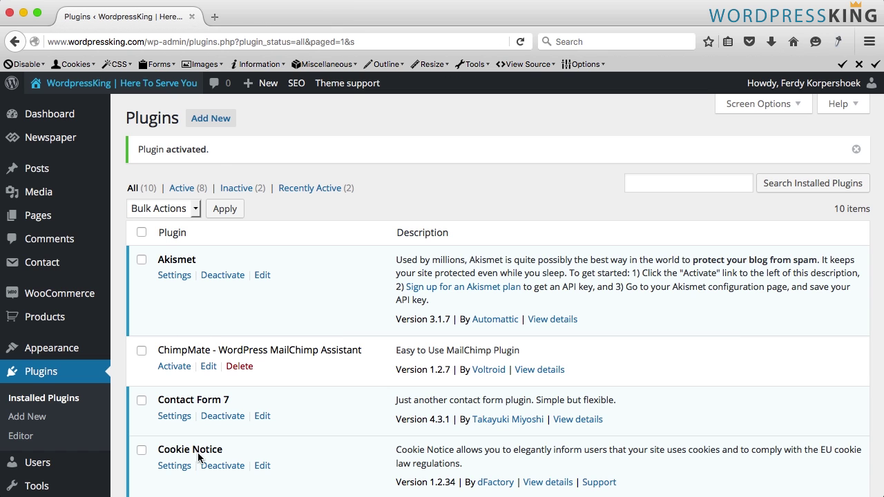
In the Cookie Notice settings, try button texts 'No prob' and 'Great', then clear the field
scroll(21, 387, "down", 5)
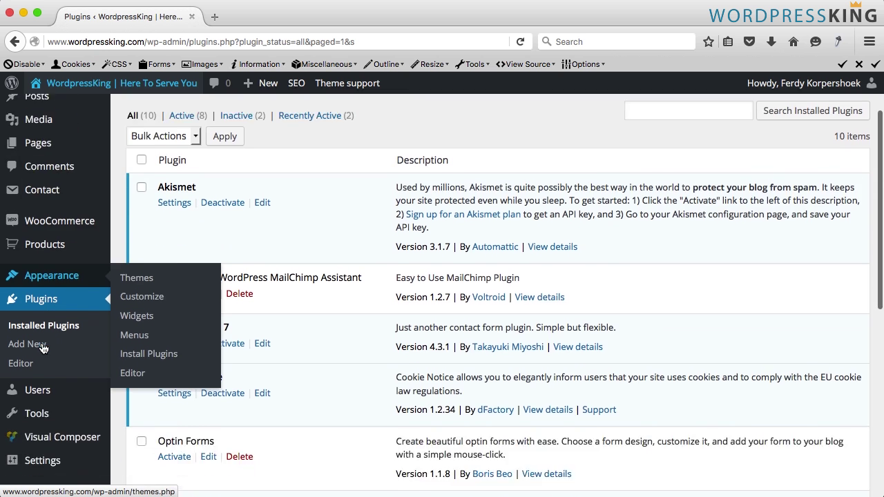
mouse_move(49, 374)
left_click(148, 458)
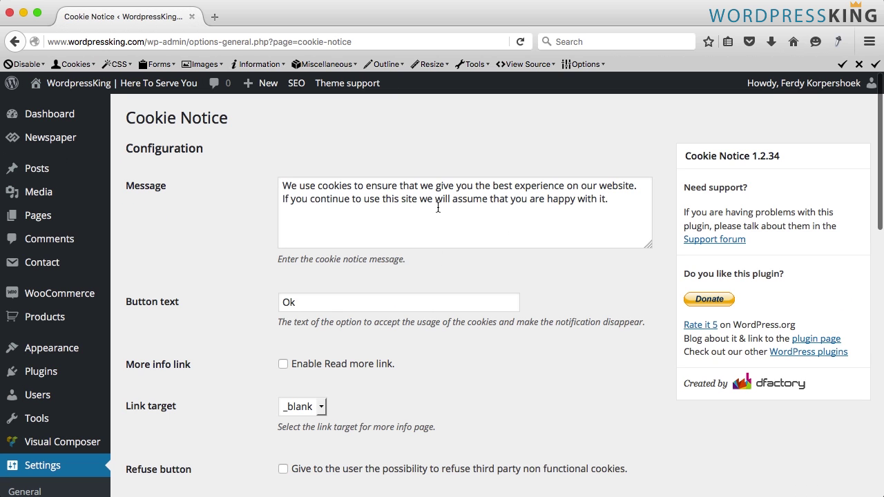
left_click_drag(283, 185, 631, 197)
left_click(553, 211)
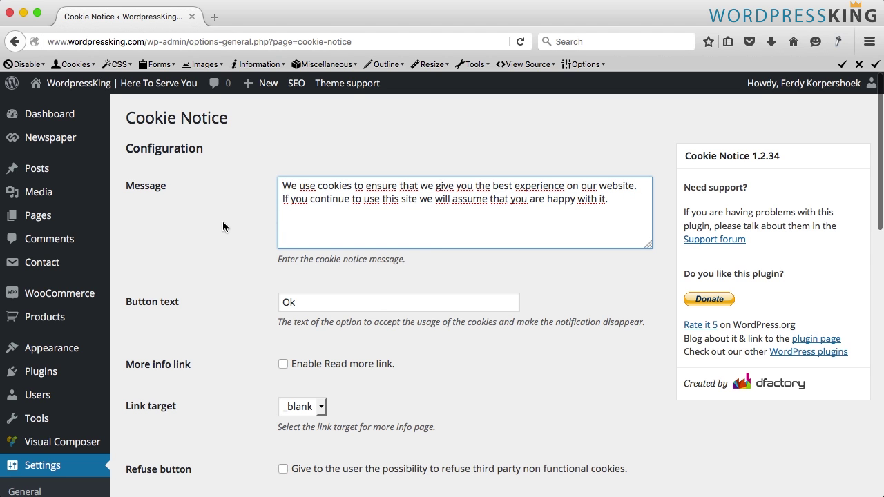
scroll(222, 221, "down", 3)
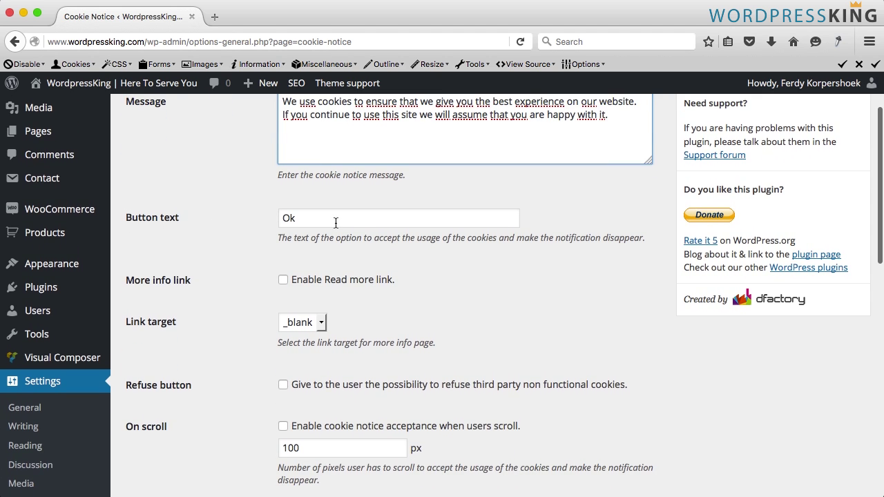
double_click(336, 222)
type("No ")
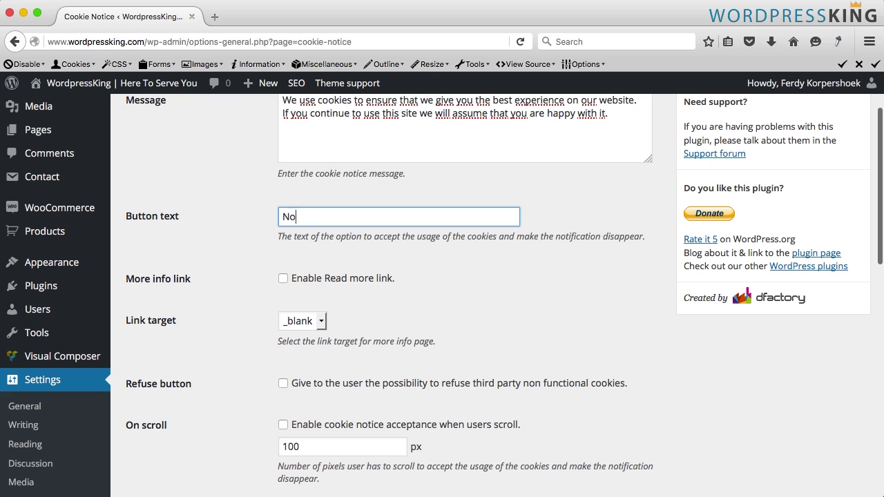
type("prob")
key("super+a")
type("G")
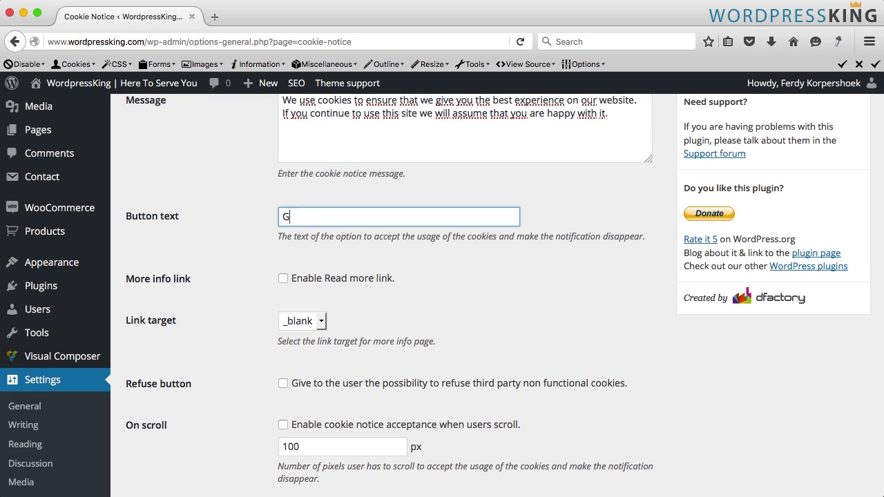
type("reat")
key("super+a")
key("BackSpace")
Enable the Read more link with a custom URL and a _blank link target
left_click(284, 280)
scroll(304, 304, "down", 3)
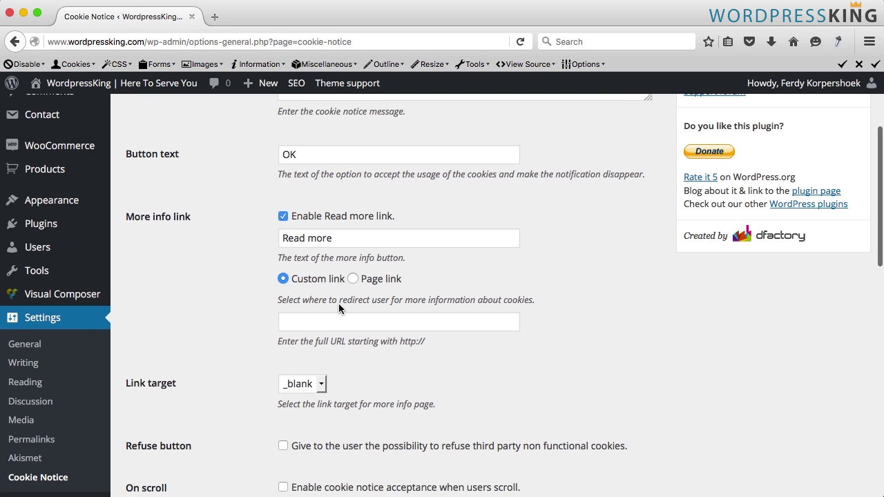
left_click(354, 279)
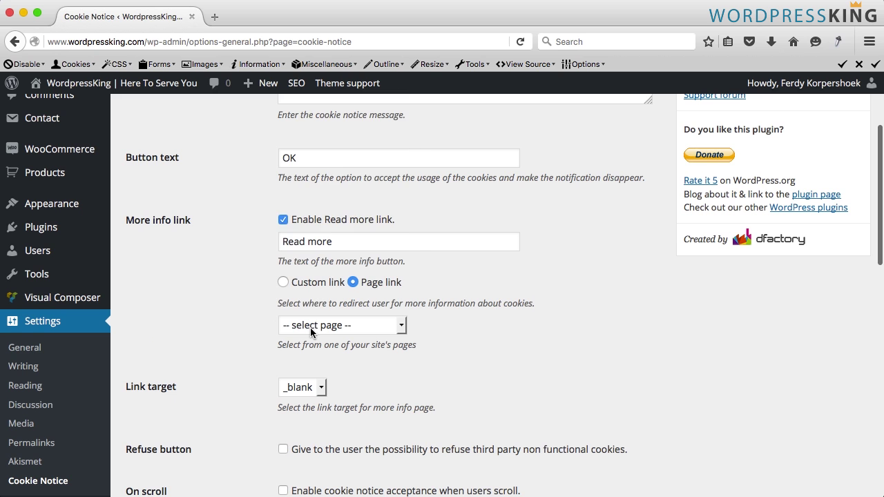
left_click(310, 327)
left_click(283, 284)
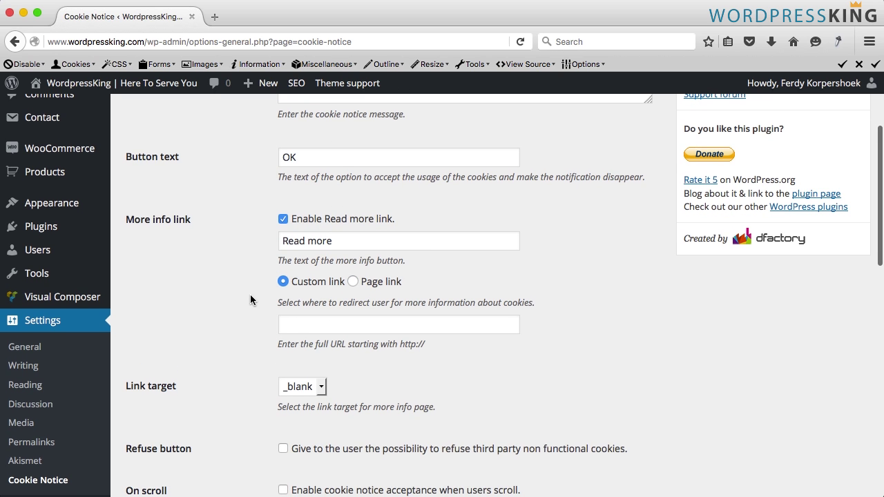
scroll(248, 298, "down", 3)
left_click(297, 281)
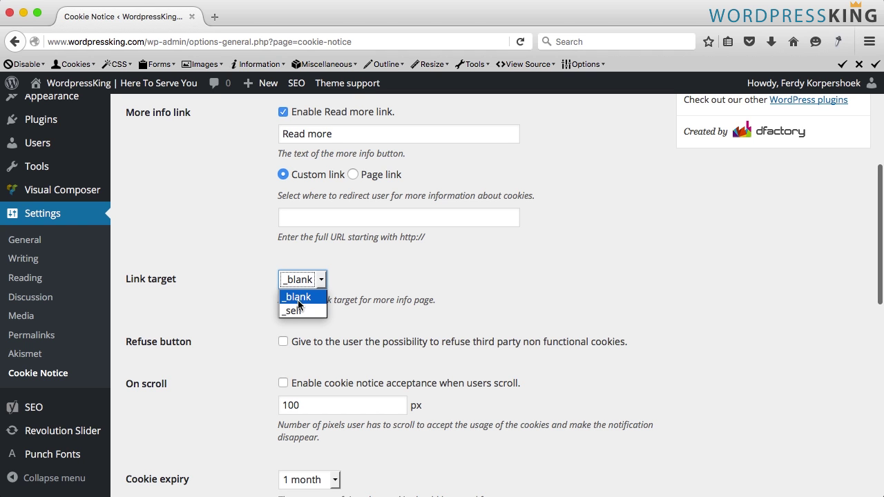
left_click(299, 297)
scroll(265, 297, "down", 5)
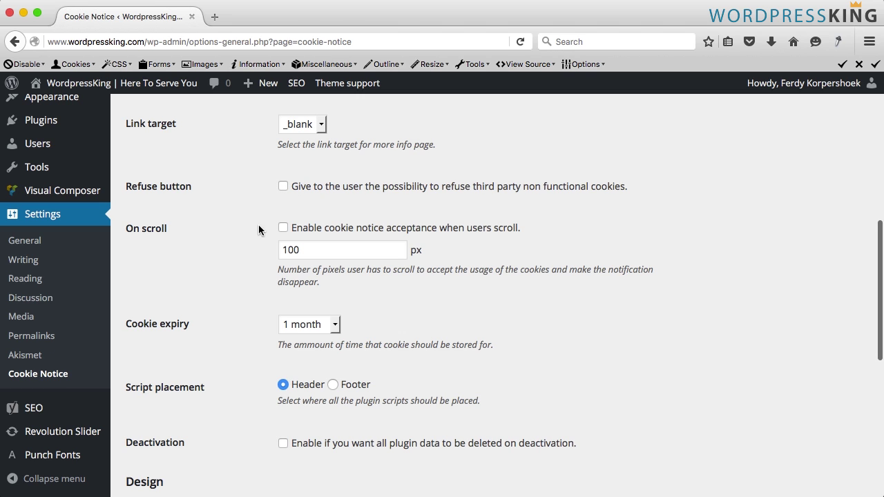
Enable accept-on-scroll and set the cookie expiry to infinity
left_click(284, 230)
scroll(277, 225, "down", 1)
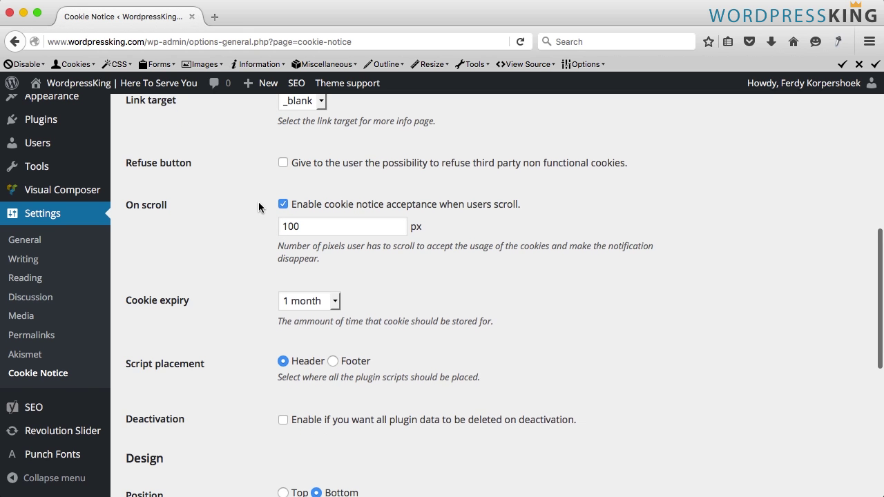
scroll(260, 201, "down", 4)
left_click(284, 208)
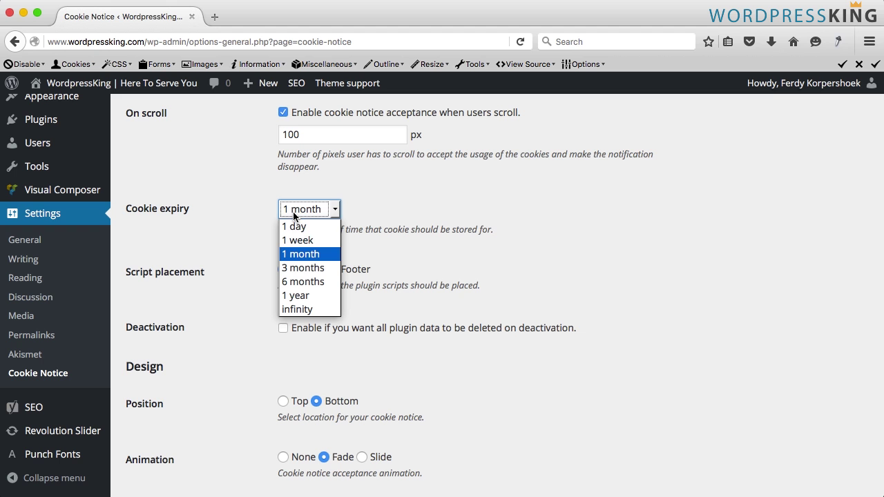
left_click(302, 310)
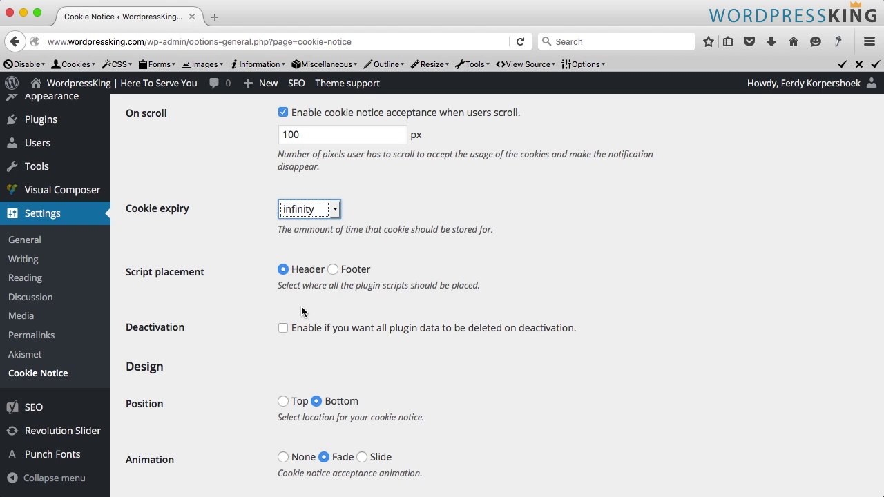
Place the cookie notice at the top with Slide animation
scroll(267, 248, "down", 10)
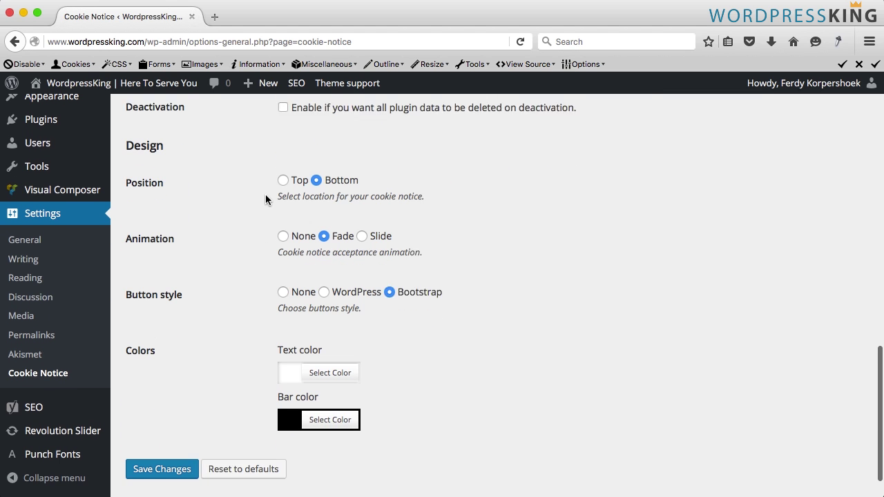
scroll(266, 197, "down", 1)
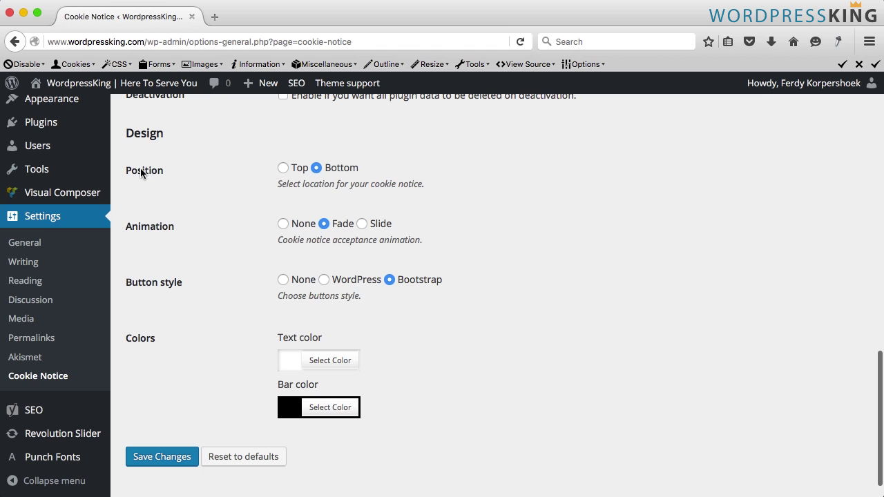
left_click(283, 169)
left_click_drag(133, 230, 191, 230)
left_click(200, 232)
left_click(362, 223)
Save the notice settings and preview the cookie bar on the live site
scroll(265, 217, "down", 2)
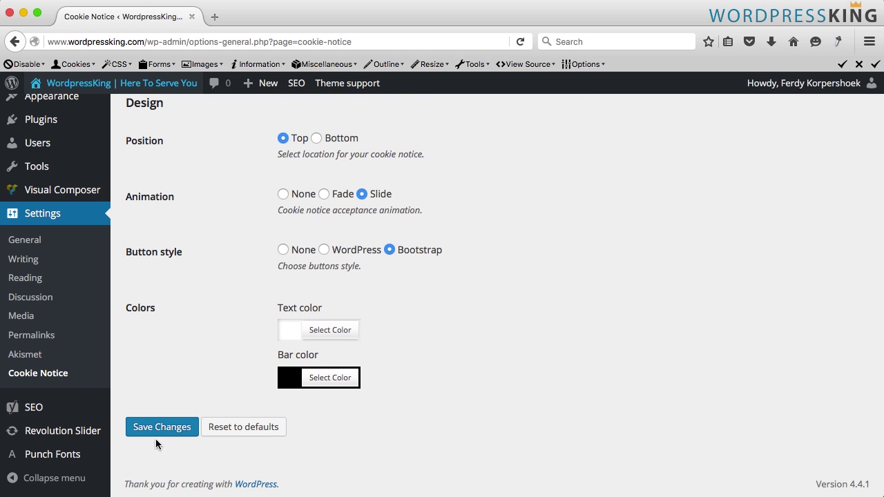
left_click(172, 426)
mouse_move(138, 93)
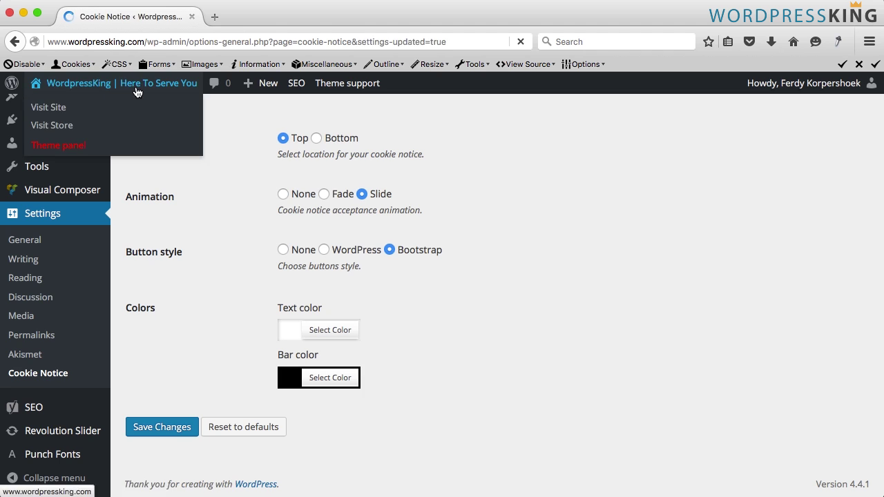
left_click(43, 104, "super")
left_click(256, 18)
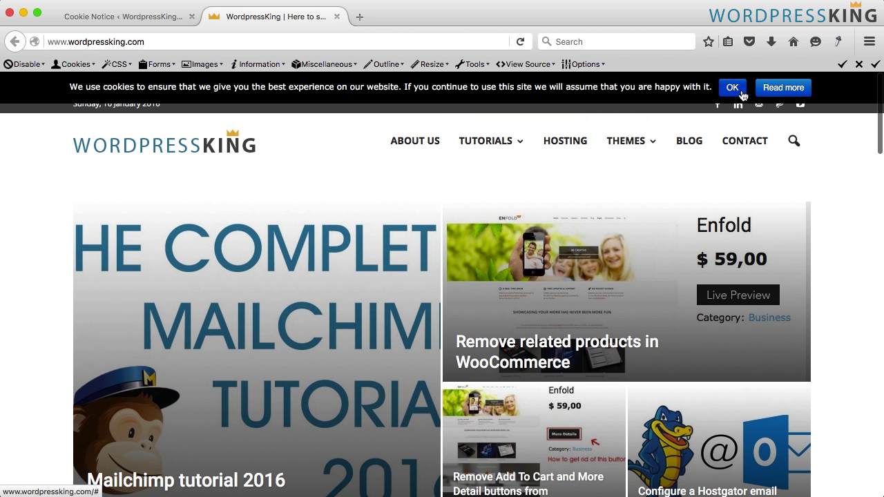
left_click(336, 16)
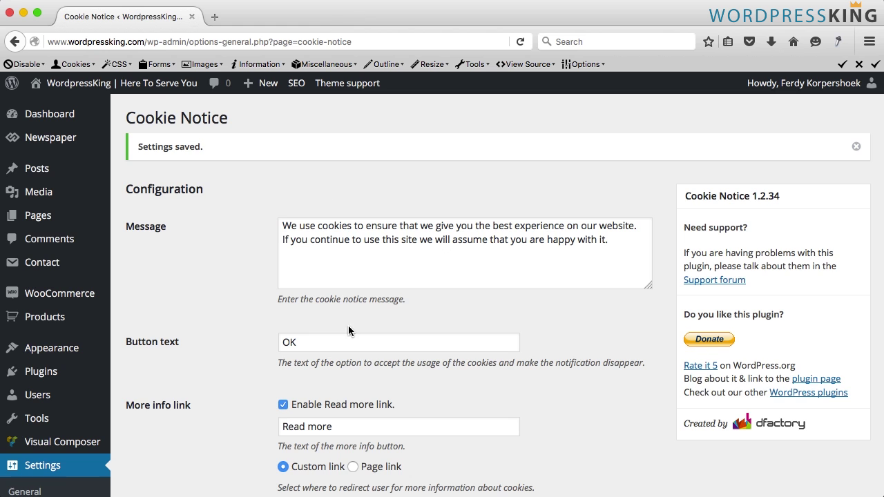
scroll(349, 331, "down", 5)
Choose WordPress-style buttons and set the bar colour to #22769b
scroll(349, 331, "down", 10)
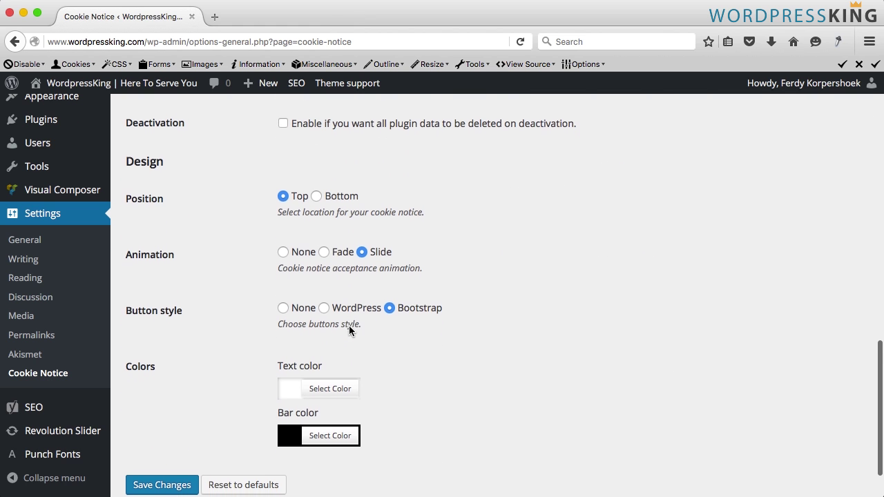
left_click(324, 309)
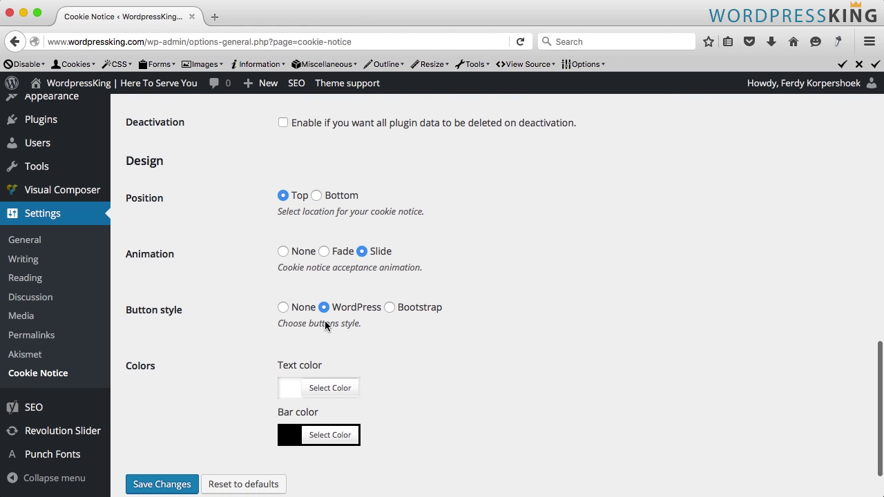
scroll(325, 325, "down", 2)
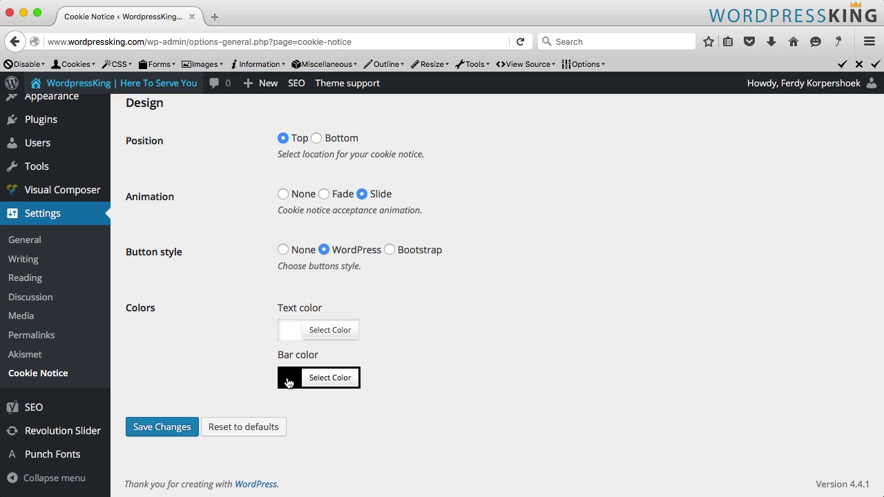
left_click(290, 382)
double_click(390, 378)
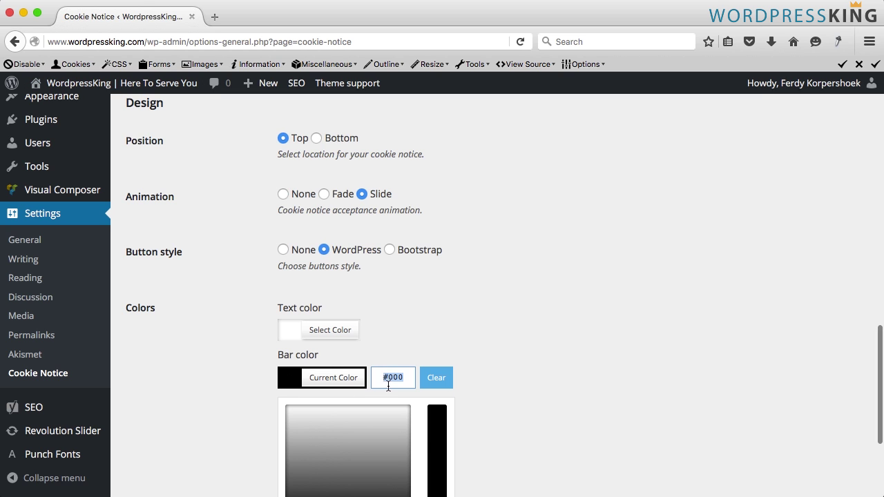
type("22769b")
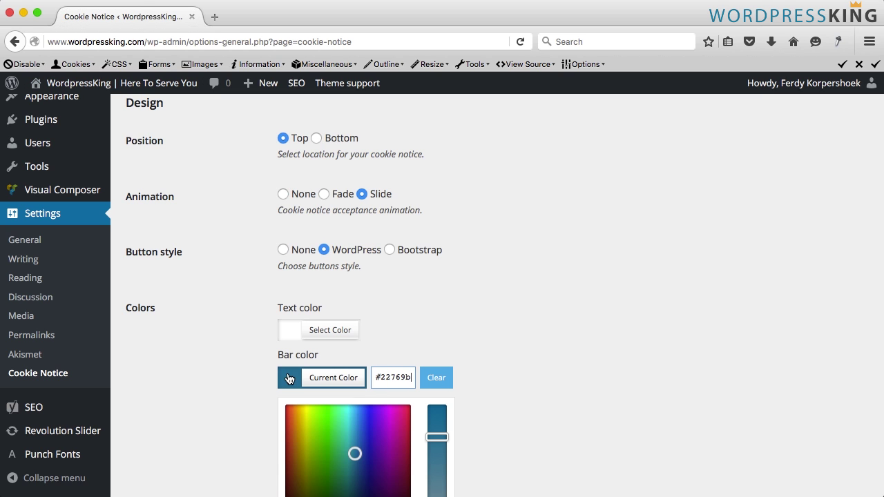
left_click(290, 377)
Save the changes and preview the blue cookie bar on the live site
left_click(157, 414)
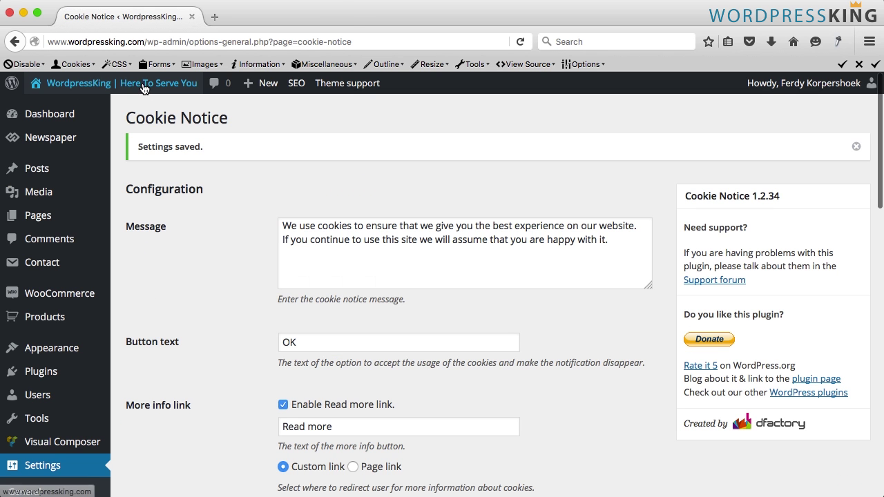
left_click(142, 84, "super")
left_click(268, 21)
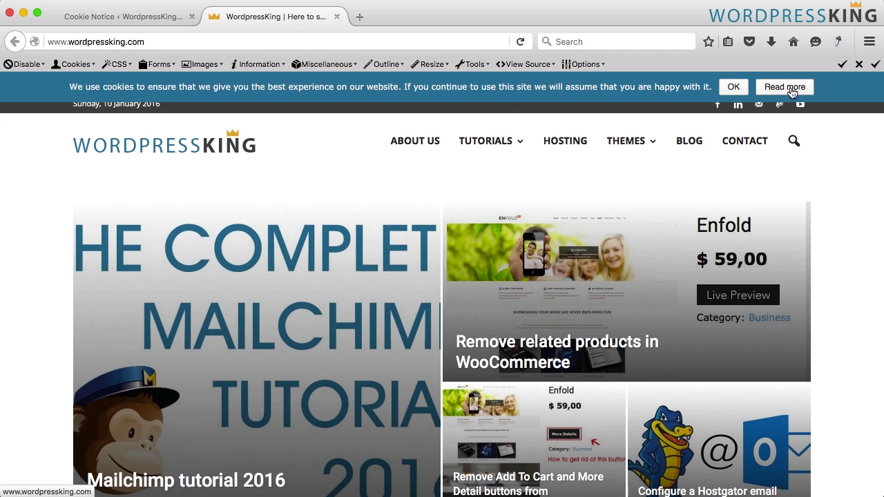
Search Google for 'cookie policy creator' in a new tab
left_click(359, 16)
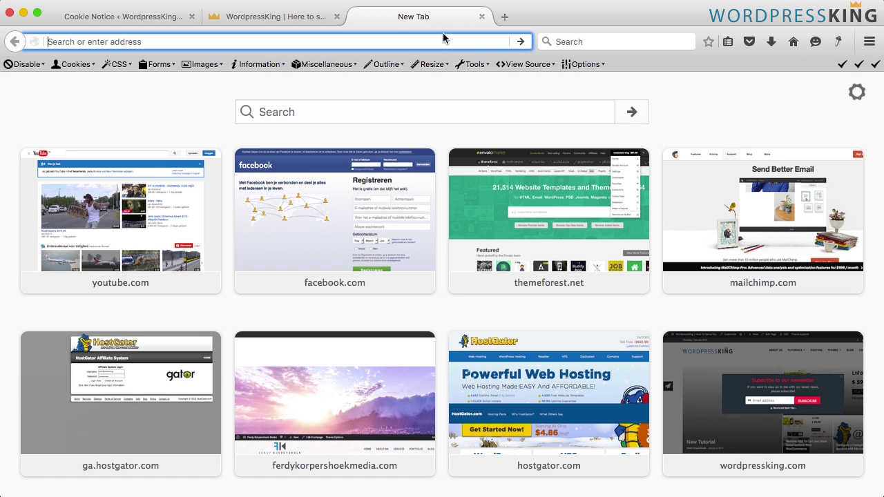
type("co")
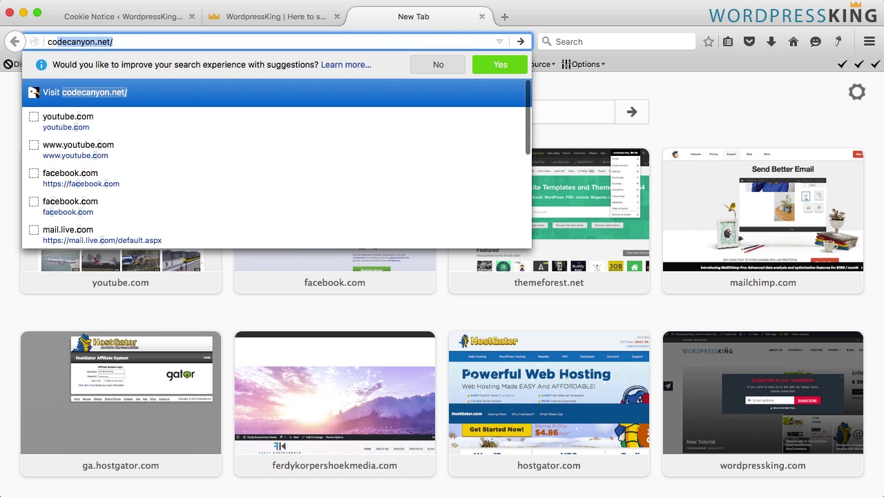
type("okie polic")
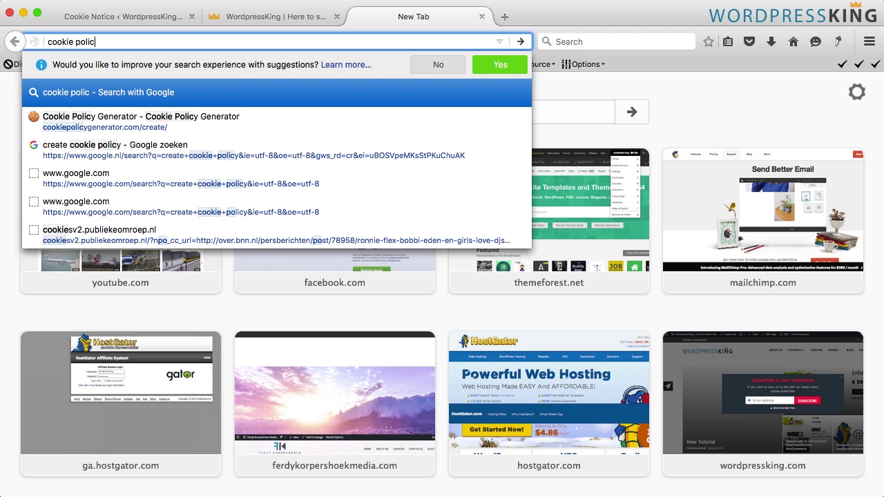
type("y visa")
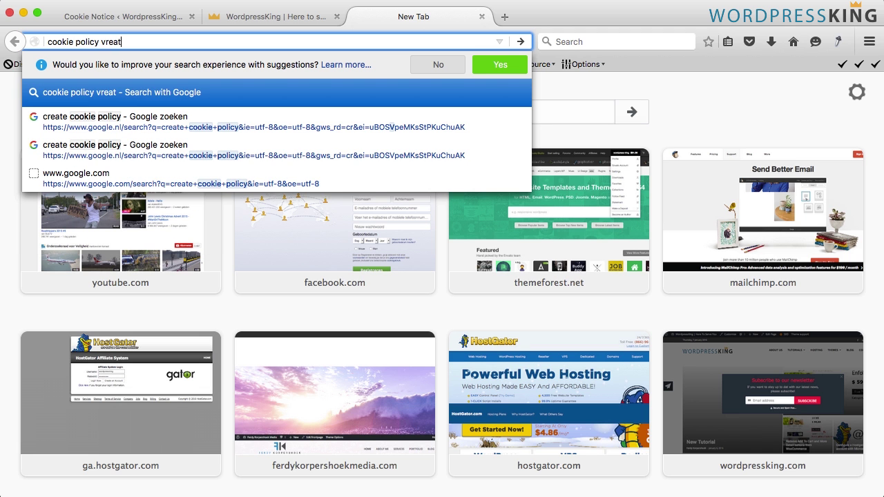
key("BackSpace")
key("BackSpace")
key("BackSpace")
key("BackSpace")
type("creator")
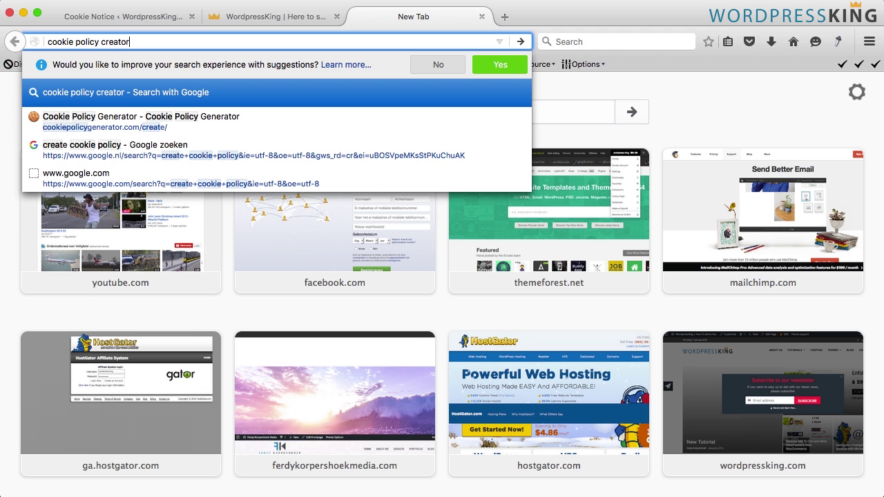
key("Return")
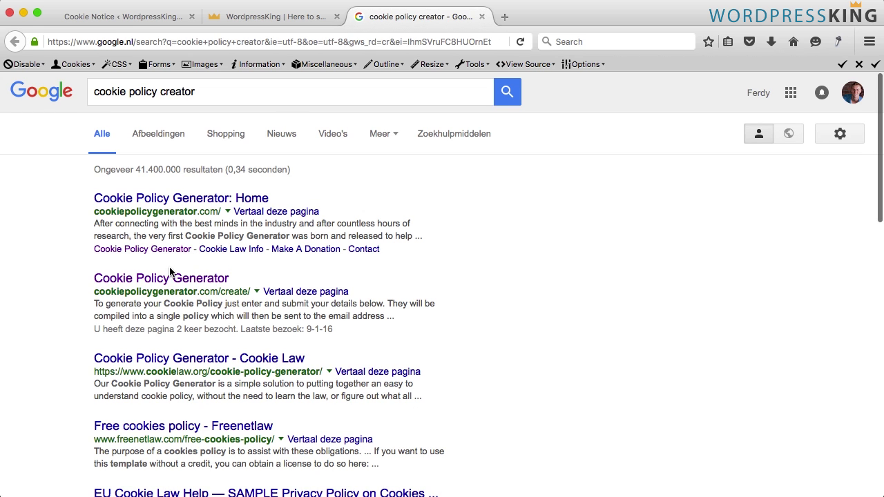
On Cookie Policy Generator, enter the email, business name Wordpress King and URL wordpressking.com
left_click(169, 278)
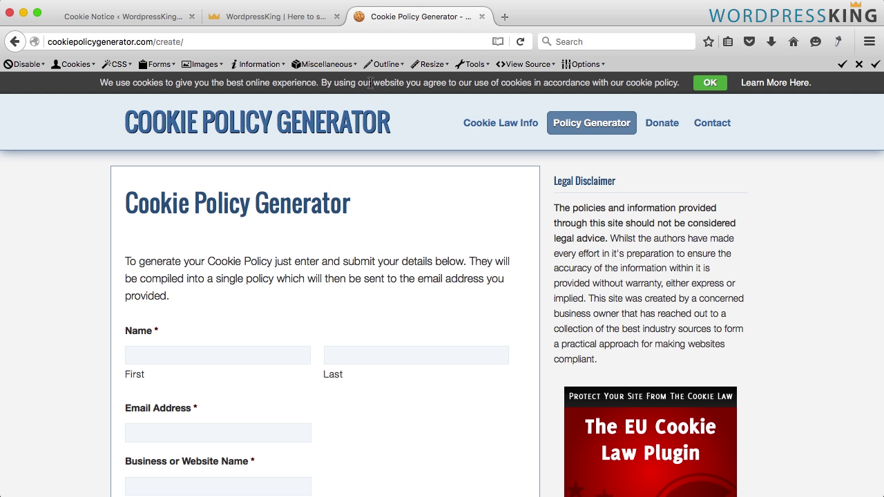
scroll(236, 206, "down", 3)
scroll(236, 205, "down", 2)
key("Tab")
type("Wordpress King")
key("Tab")
type("wordpressking.com")
Tick three cookie types, enter the contact email, and choose No
scroll(277, 311, "down", 10)
left_click(132, 284)
left_click(132, 310)
left_click(132, 273)
left_click(156, 338)
left_click(132, 417)
Solve the captcha, submit, and select the generated policy text from What Are Cookies onward
scroll(276, 310, "down", 5)
left_click(187, 311)
type("KENDRICK")
scroll(276, 311, "down", 2)
left_click(148, 428)
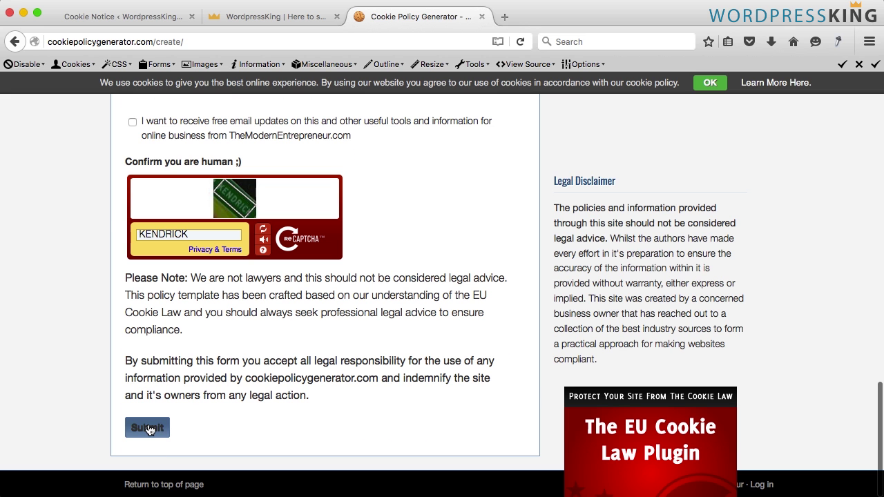
scroll(294, 359, "down", 5)
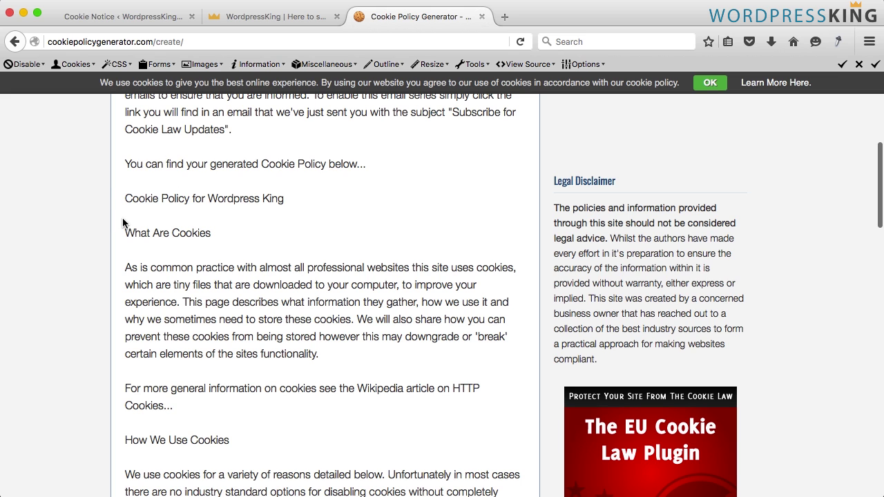
left_click_drag(124, 229, 289, 428)
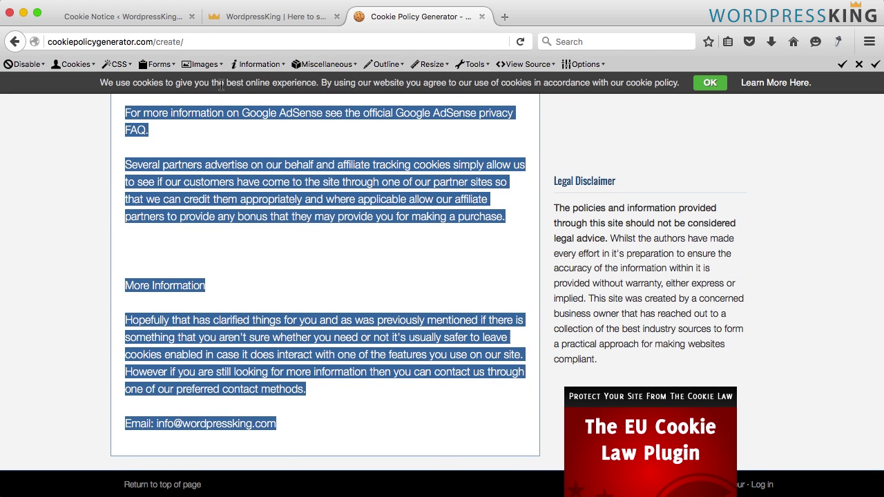
left_click(251, 19)
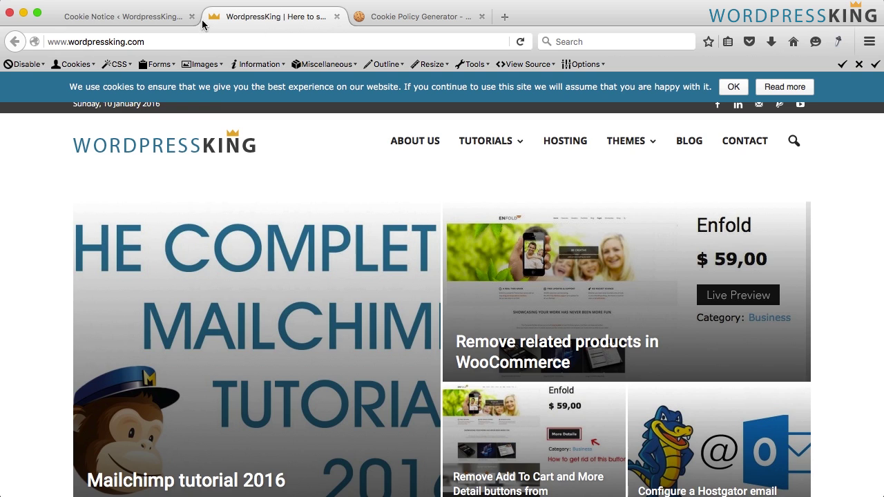
Create a new page titled Cookie Privacy Policy, paste the policy text, and switch to Visual
left_click(150, 18)
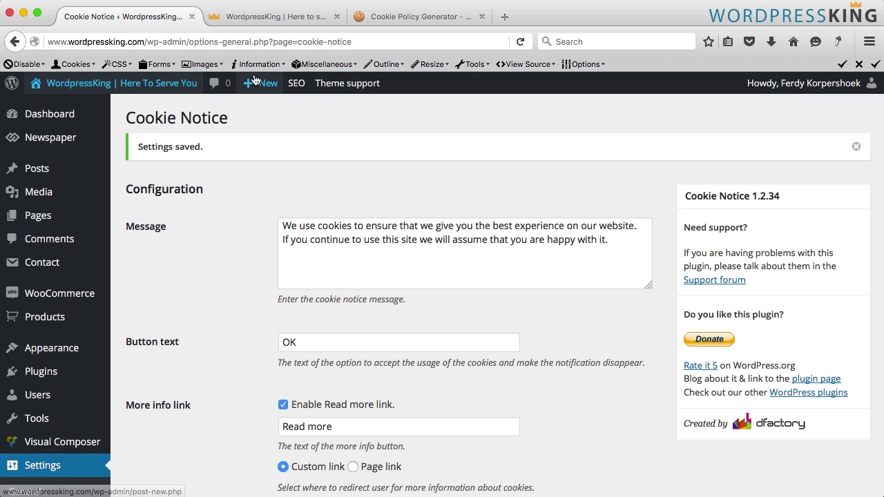
mouse_move(262, 85)
left_click(262, 146)
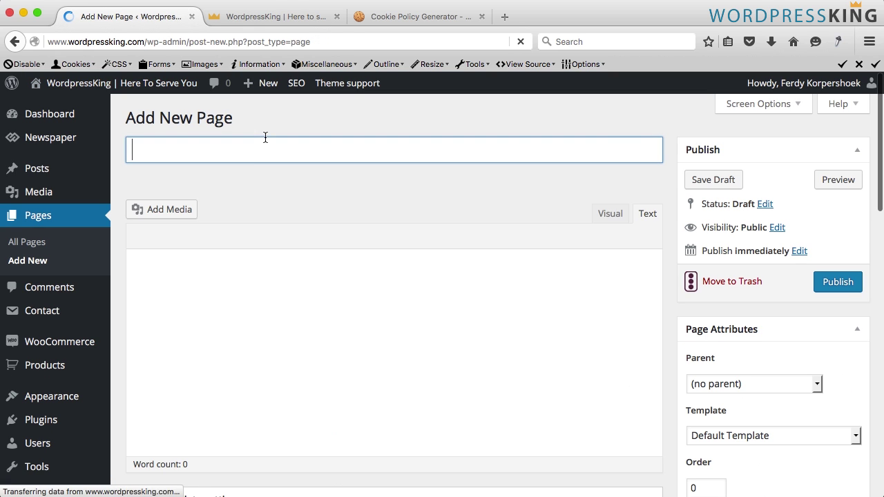
type("Privc")
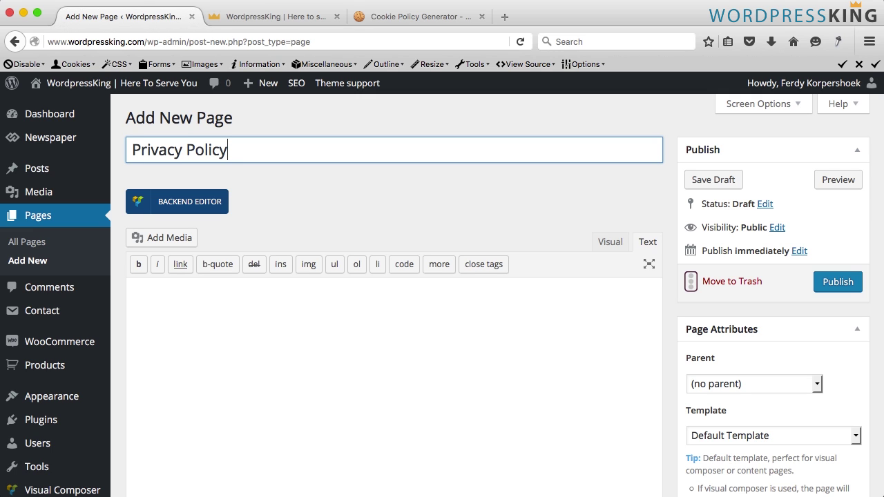
type("Cookie")
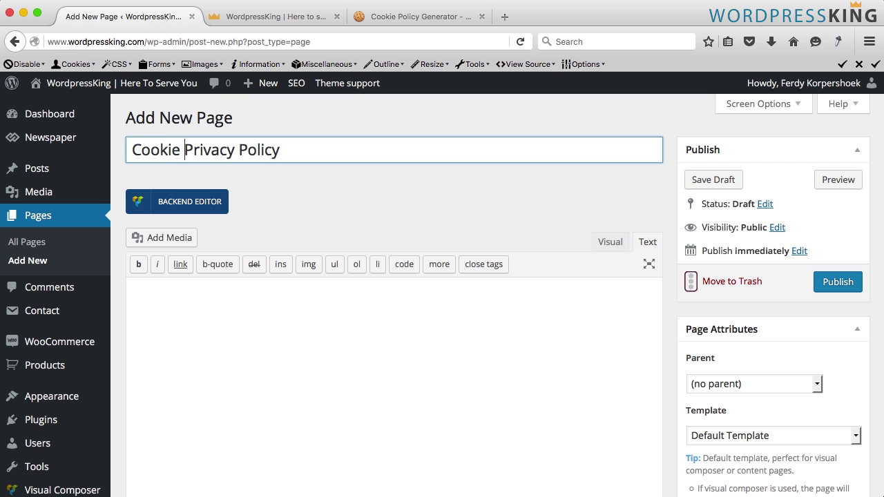
left_click(547, 318)
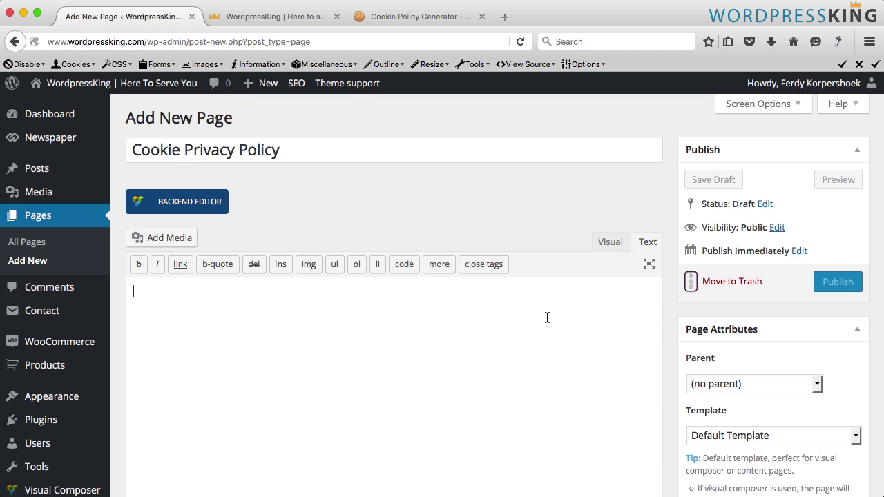
key("super+v")
left_click(612, 122)
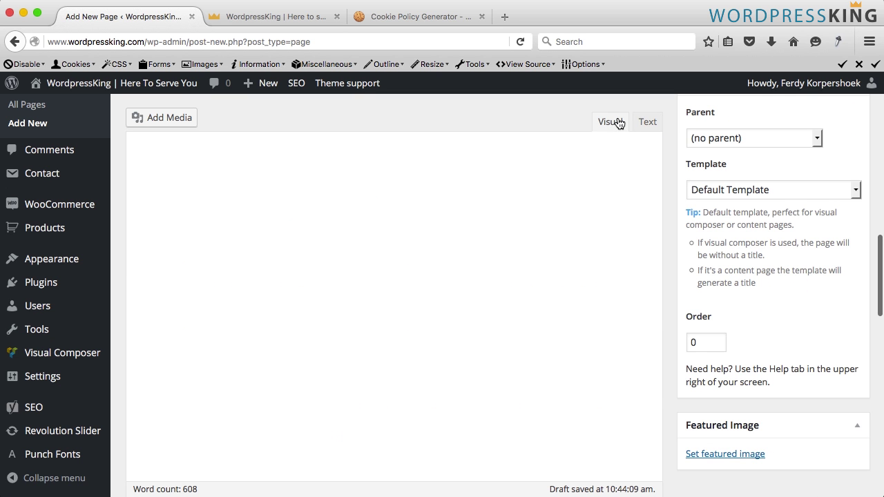
scroll(282, 262, "up", 10)
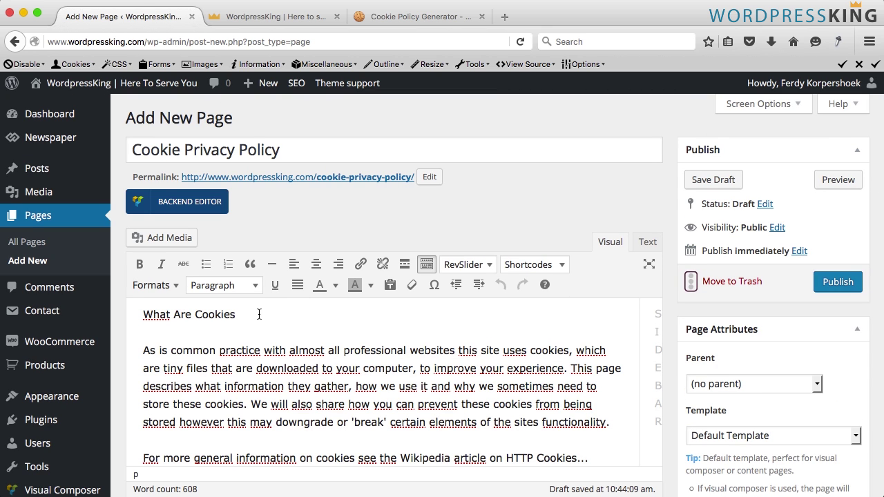
Make 'What Are Cookies' and 'How We Use Cookies' Heading 1
left_click_drag(259, 314, 140, 314)
left_click(225, 286)
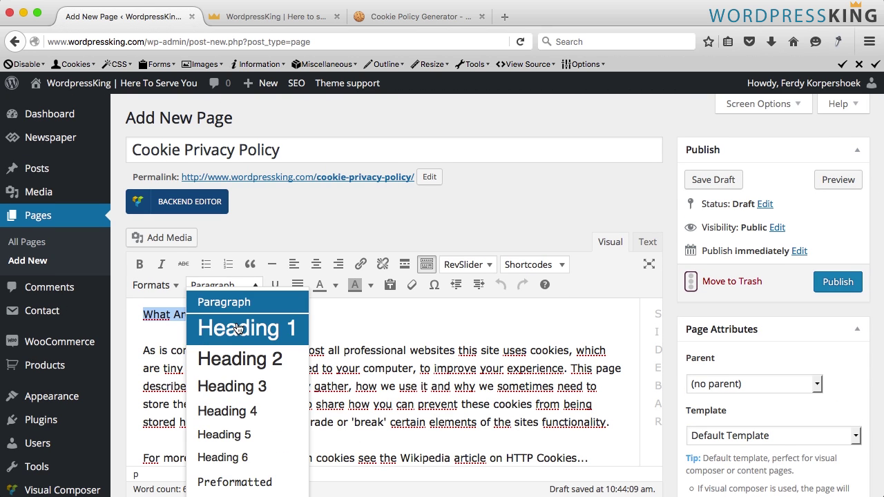
left_click(236, 329)
scroll(241, 330, "down", 5)
left_click_drag(270, 331, 104, 334)
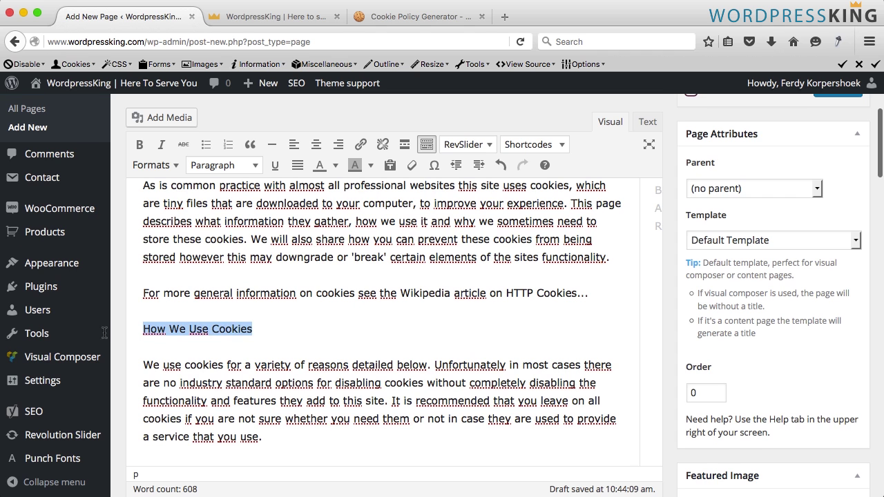
left_click(230, 166)
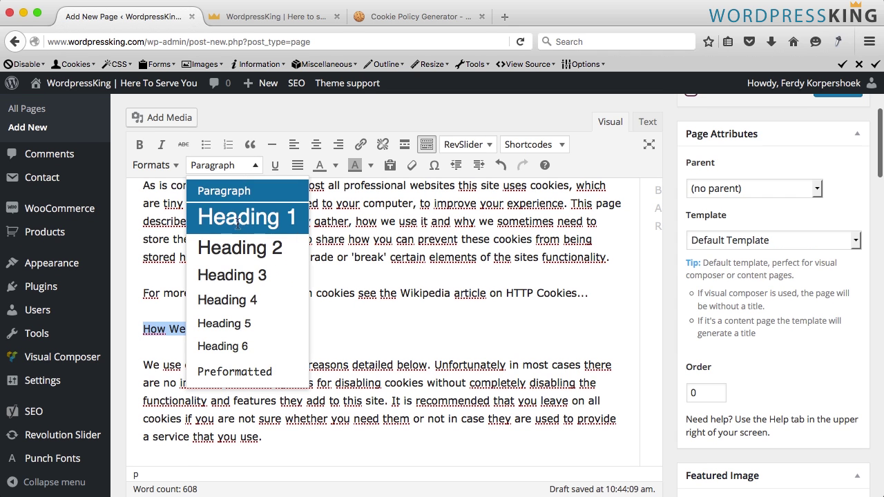
left_click(237, 217)
Make 'Disabling Cookies' and 'The Cookies We Set' Heading 1, then publish the page
scroll(238, 228, "down", 5)
left_click_drag(246, 242, 123, 245)
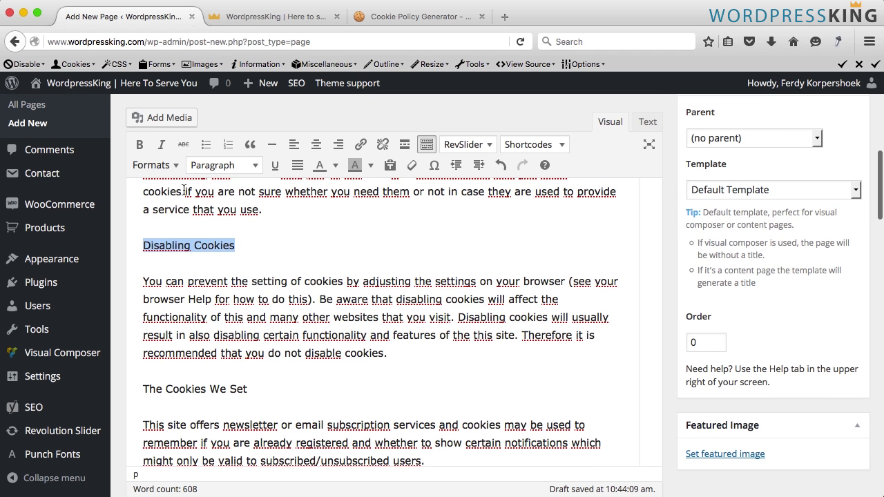
left_click(207, 165)
left_click(217, 232)
scroll(225, 257, "down", 4)
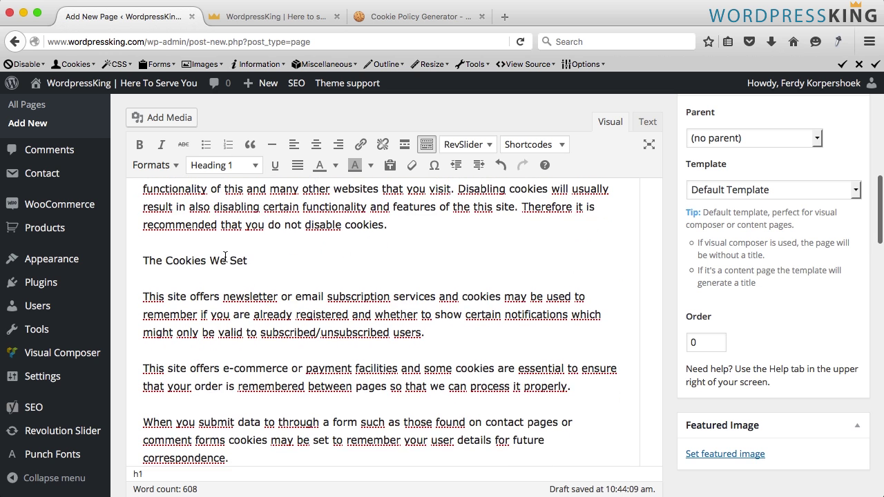
left_click_drag(250, 261, 129, 258)
scroll(219, 166, "up", 5)
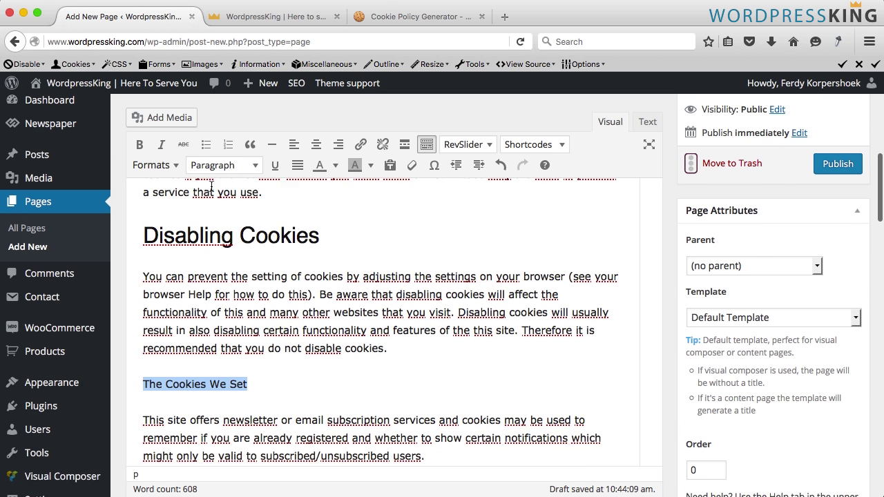
left_click(220, 164)
left_click(222, 225)
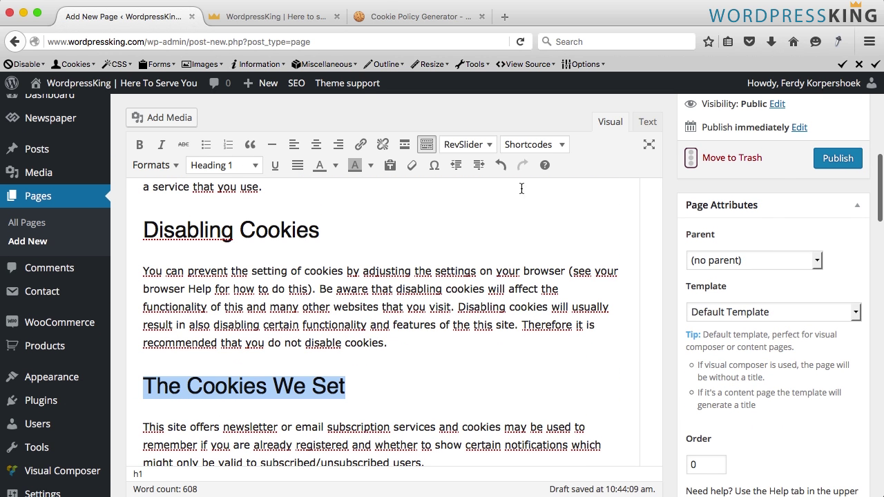
left_click(838, 159)
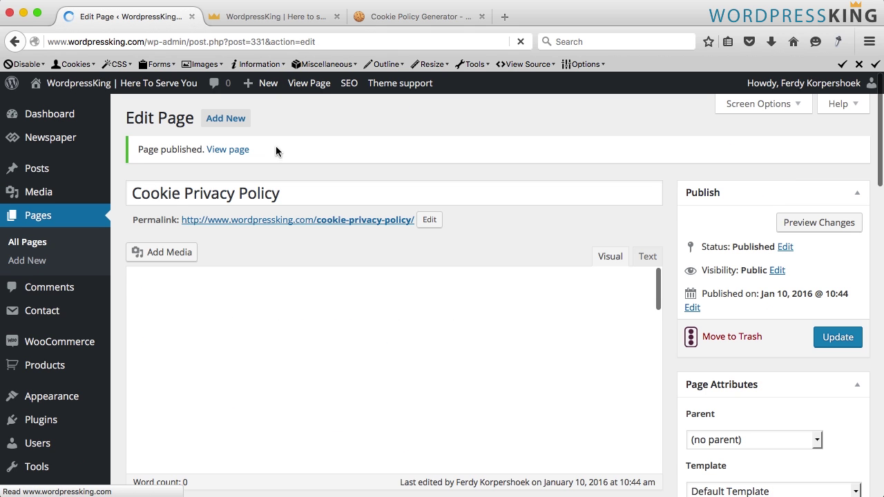
View the published Cookie Privacy Policy page, then return to the admin's Installed Plugins list
left_click(306, 87)
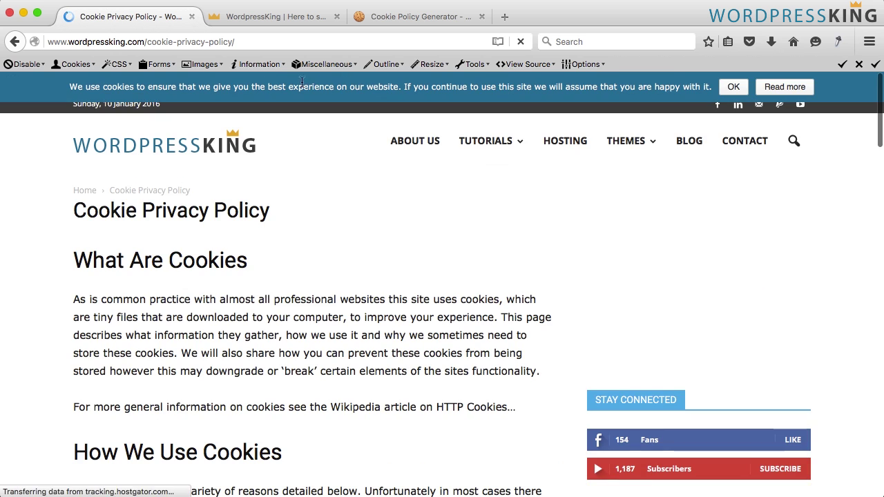
scroll(268, 260, "down", 5)
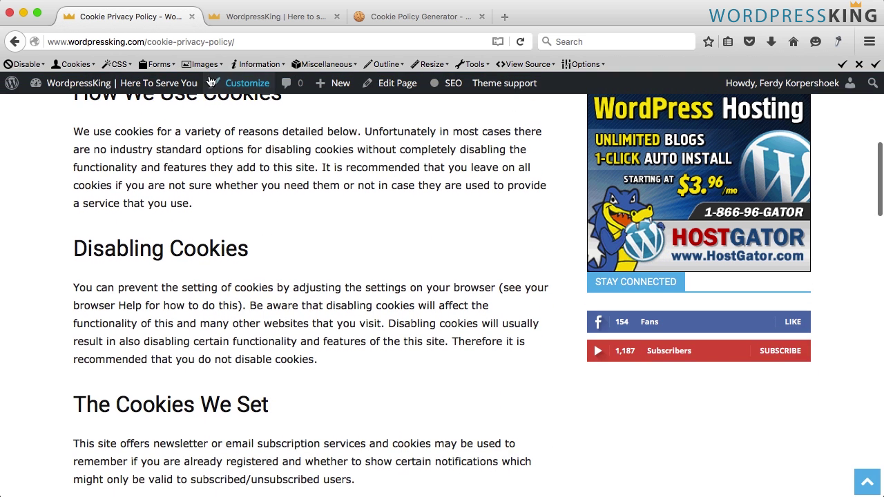
left_click(200, 41)
left_click(44, 83)
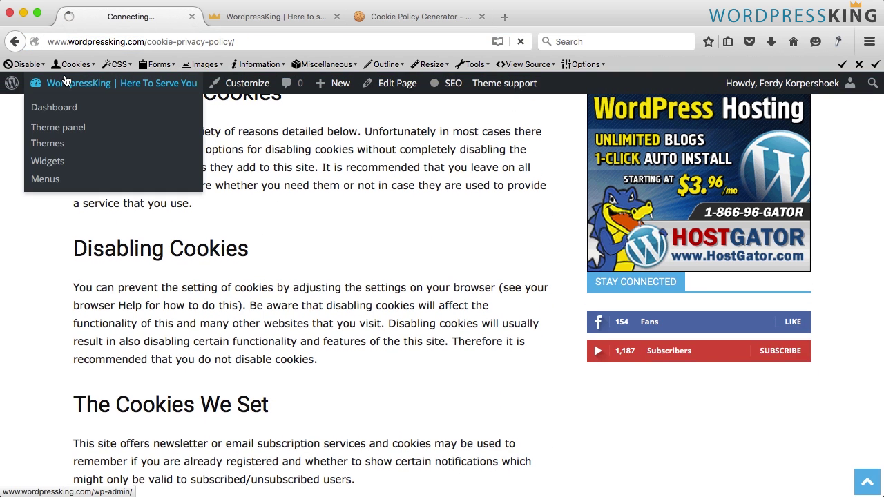
scroll(67, 253, "down", 1)
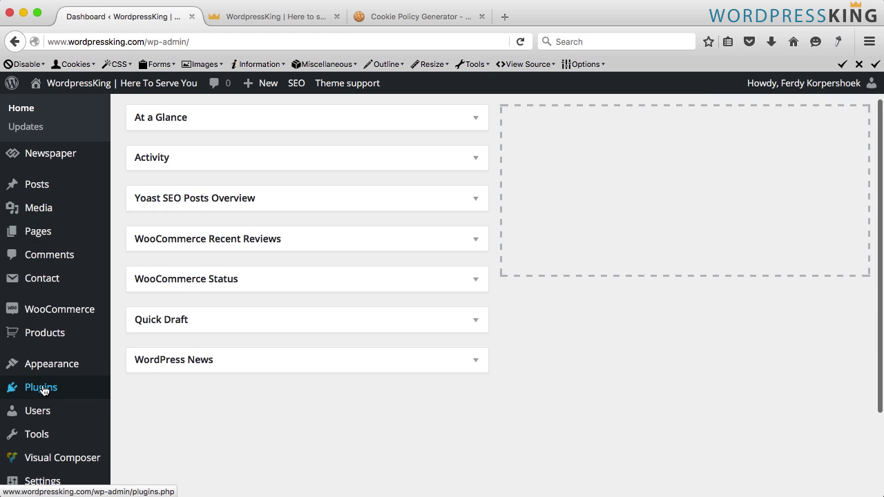
left_click(44, 392)
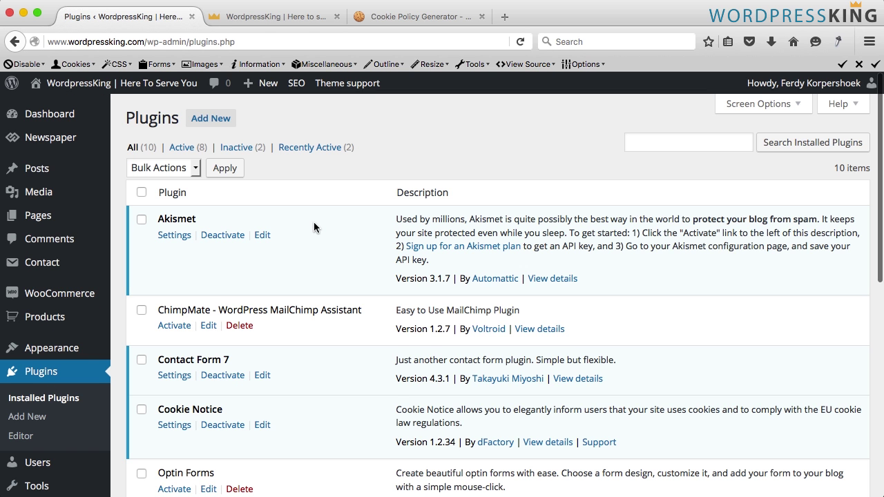
scroll(193, 282, "down", 2)
In Cookie Notice settings, set the Read more link to the Cookie Privacy Policy page
left_click(175, 372)
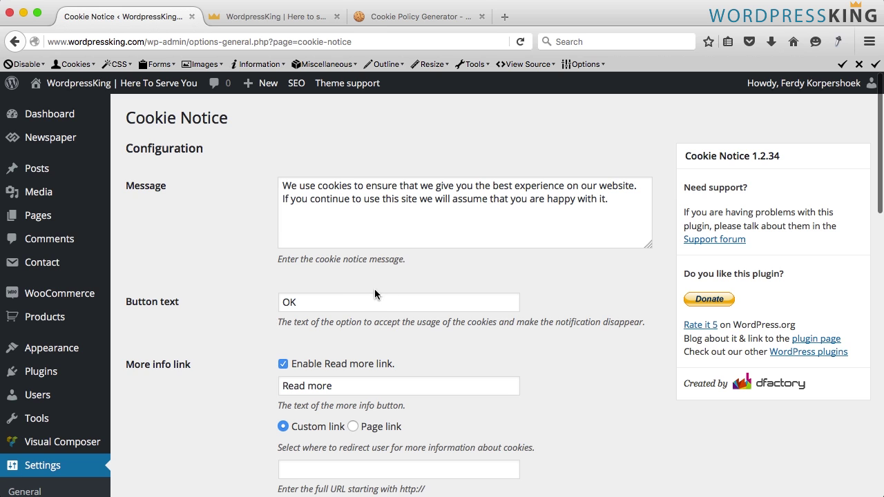
scroll(373, 295, "down", 4)
scroll(346, 308, "down", 1)
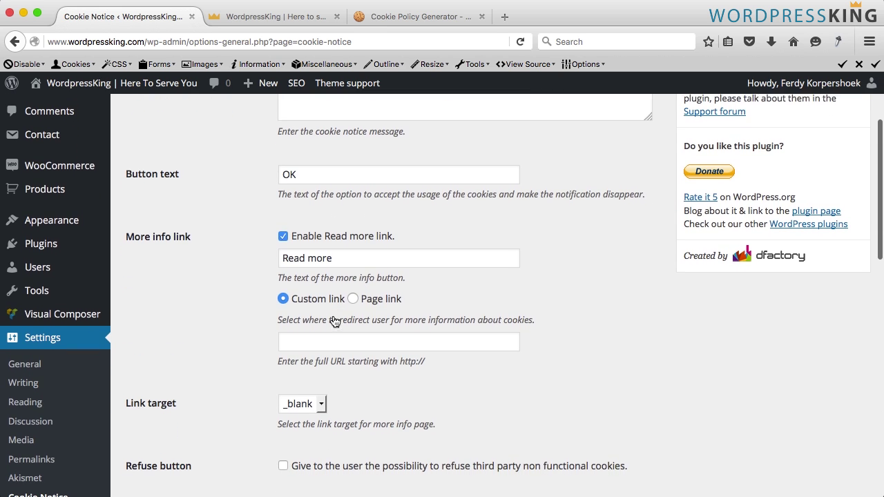
left_click(353, 298)
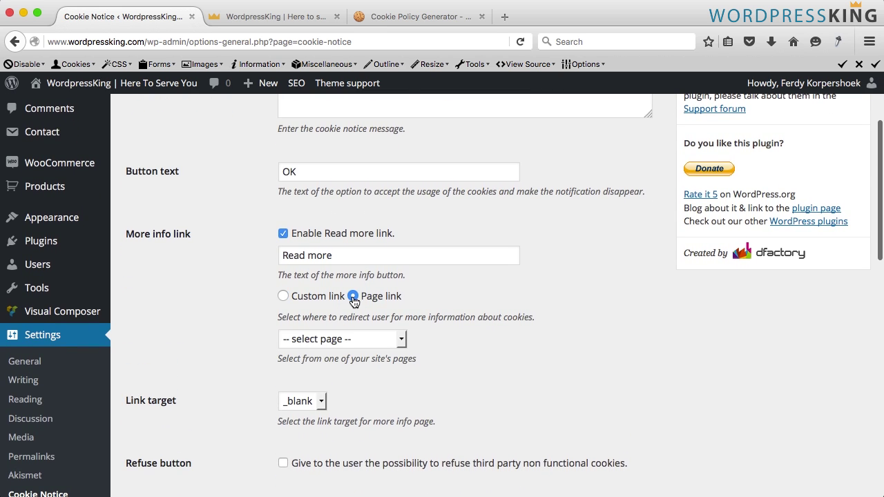
left_click(335, 340)
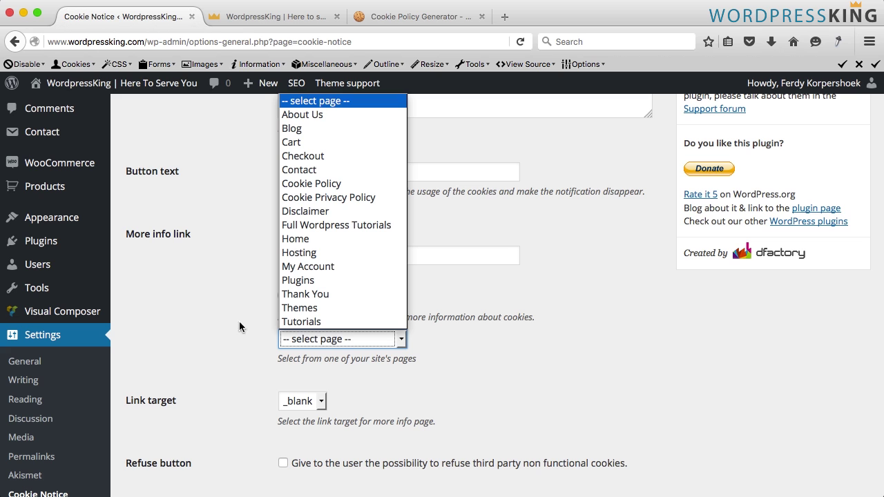
left_click(338, 198)
Save the Cookie Notice settings and go to the site's homepage
scroll(240, 265, "down", 9)
scroll(239, 266, "down", 5)
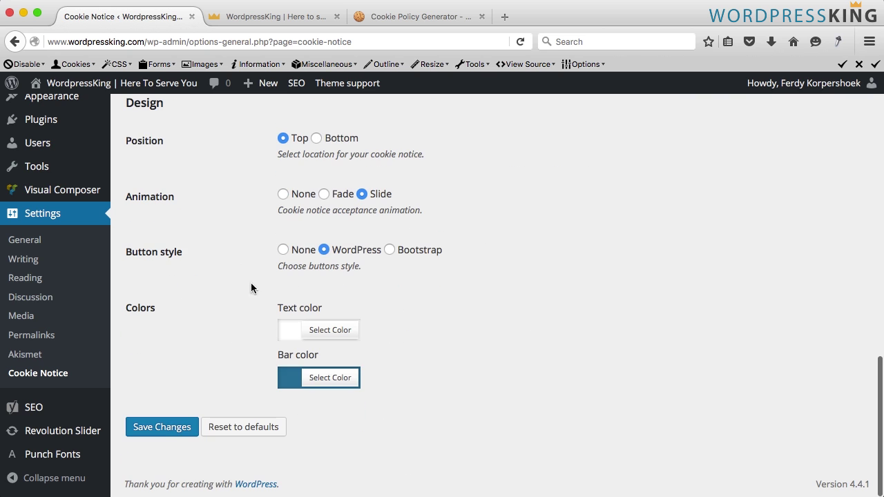
left_click(166, 428)
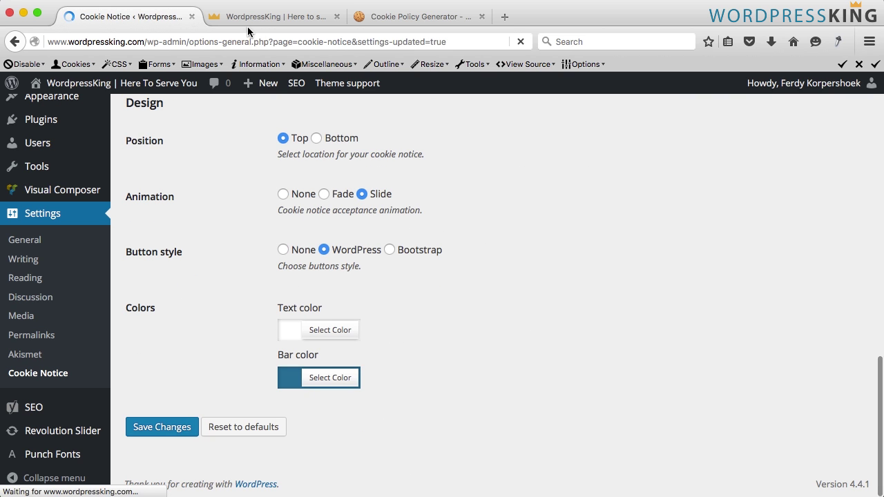
left_click(303, 18)
Verify the cookie bar's Read more link opens the Cookie Privacy Policy page, then return to Cookie Notice settings
key("super+r")
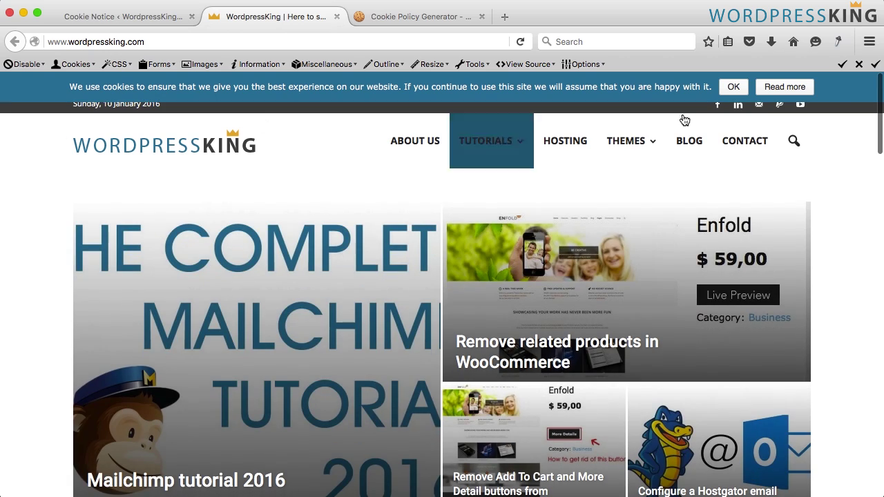
left_click(786, 88)
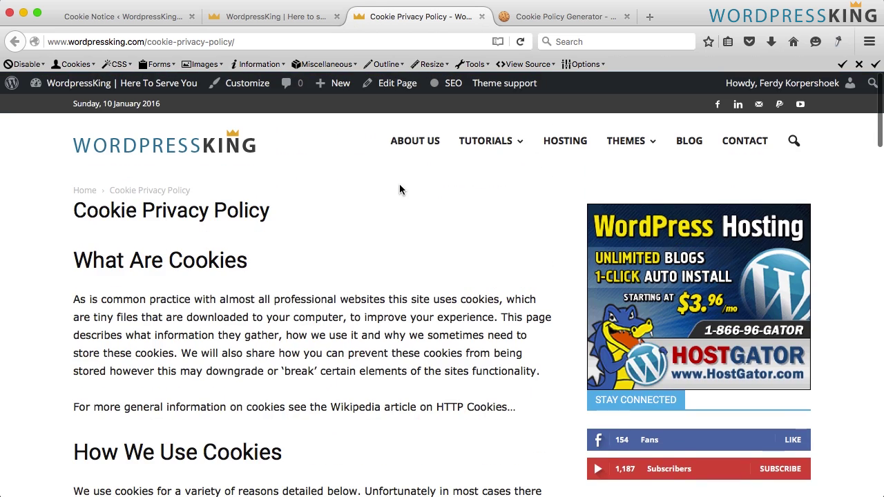
left_click(482, 16)
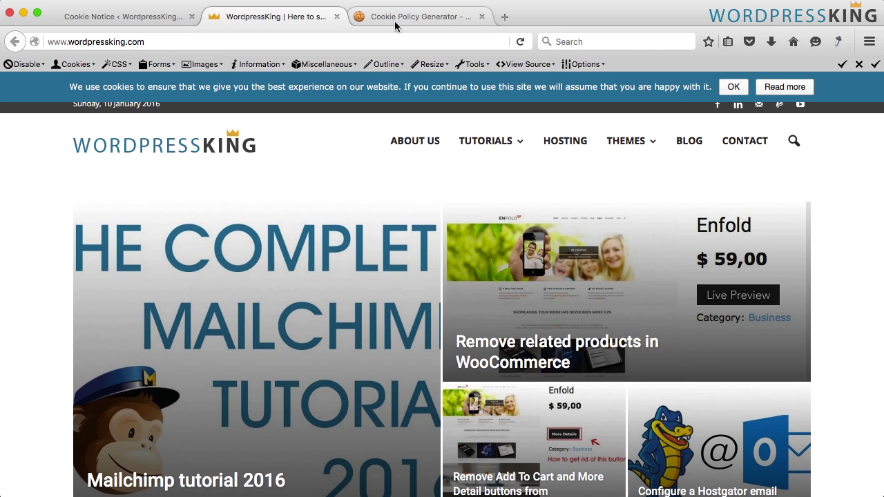
left_click(136, 18)
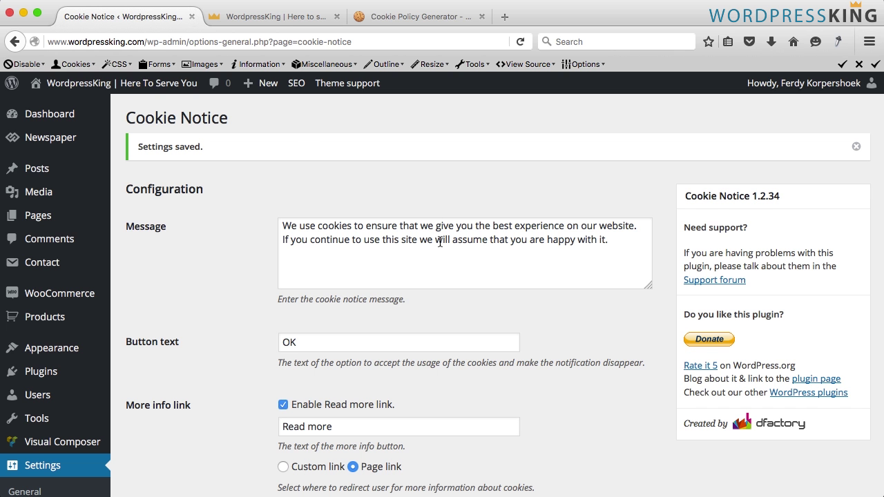
Paste the new message ending '…as detailed in our cookies privacy policy', save, and reload the homepage
left_click(370, 240)
key("super+a")
type("Our website uses cookies. By continuing we assume your permission to use cookies as detailed in our cookies privacy policy")
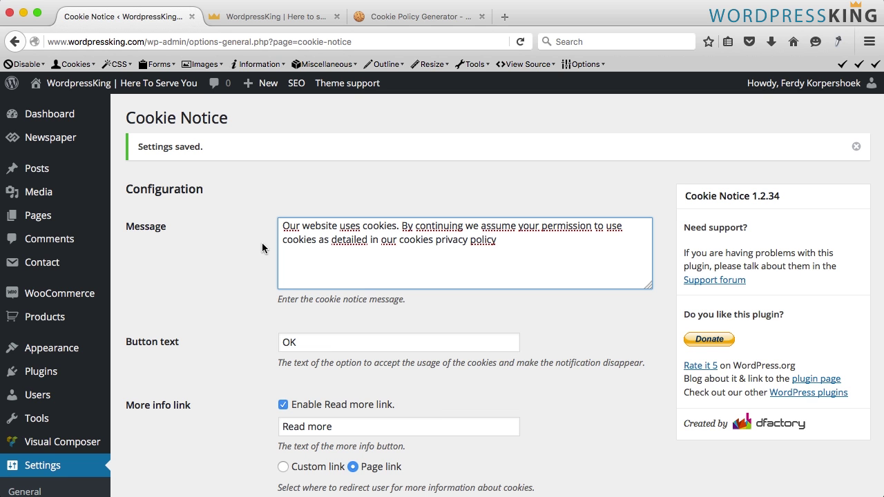
scroll(242, 252, "down", 20)
left_click(172, 436)
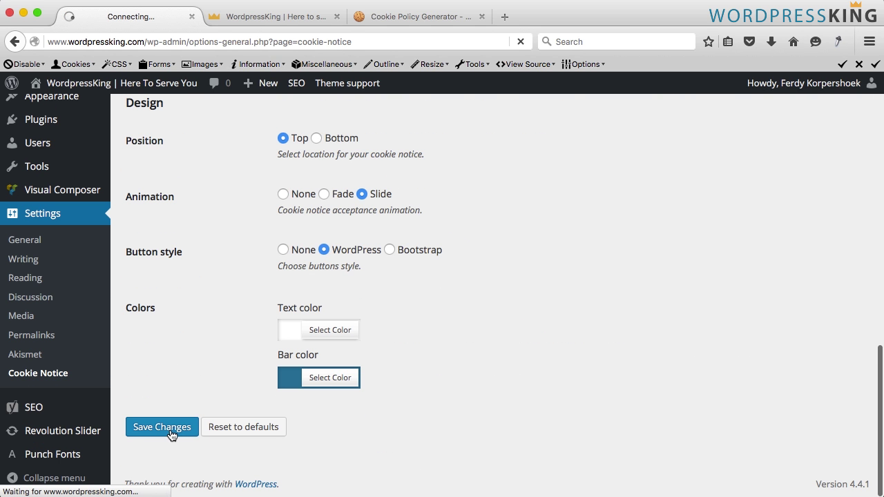
left_click(247, 18)
key("super+r")
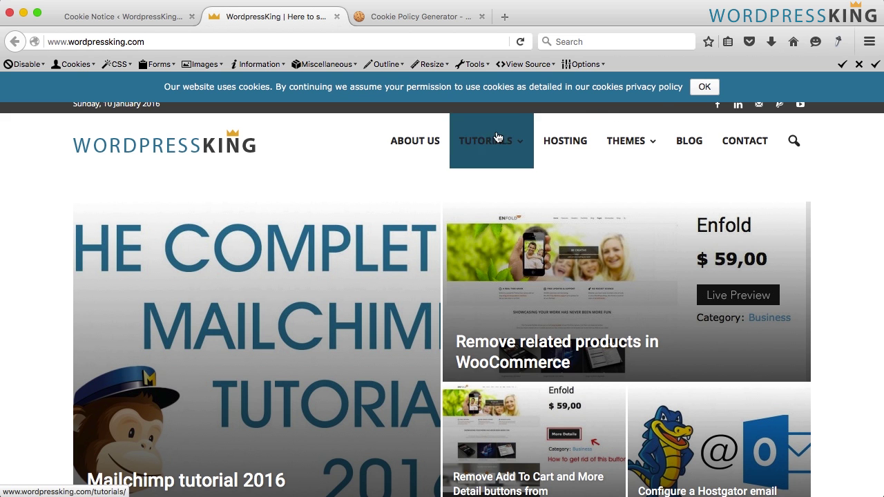
scroll(338, 184, "down", 5)
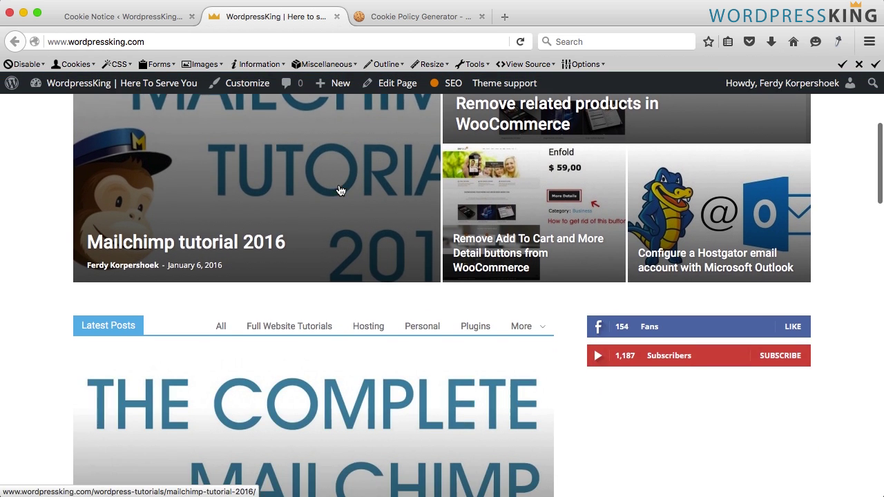
scroll(339, 184, "up", 5)
scroll(338, 189, "down", 10)
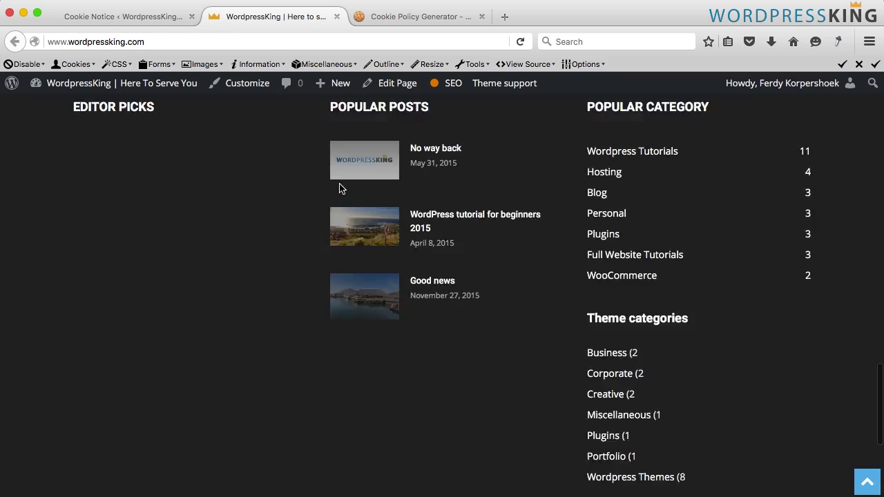